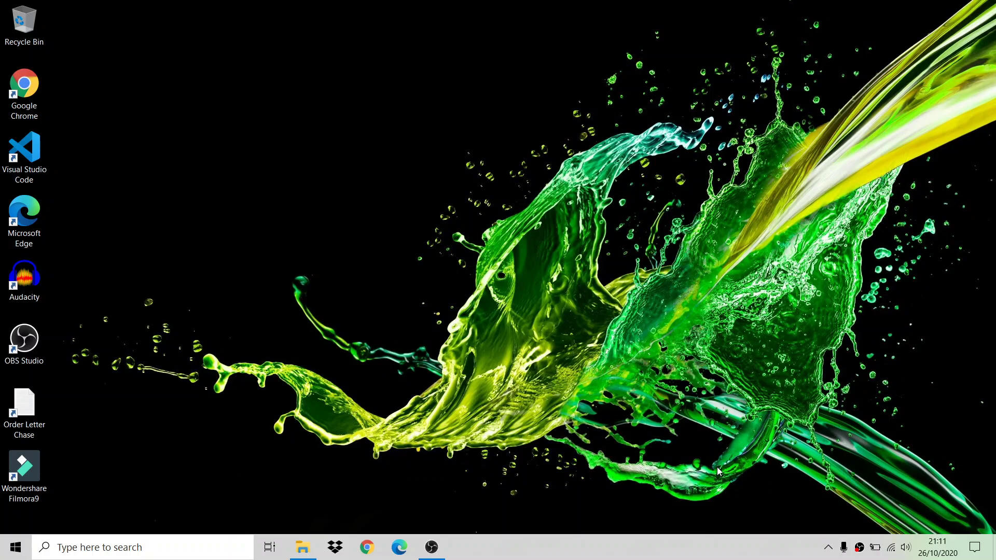
Open Microsoft Edge, search the web for "virtualbox", and open the Downloads page of virtualbox.org
{"action": "left_click", "coordinate": [398, 550]}
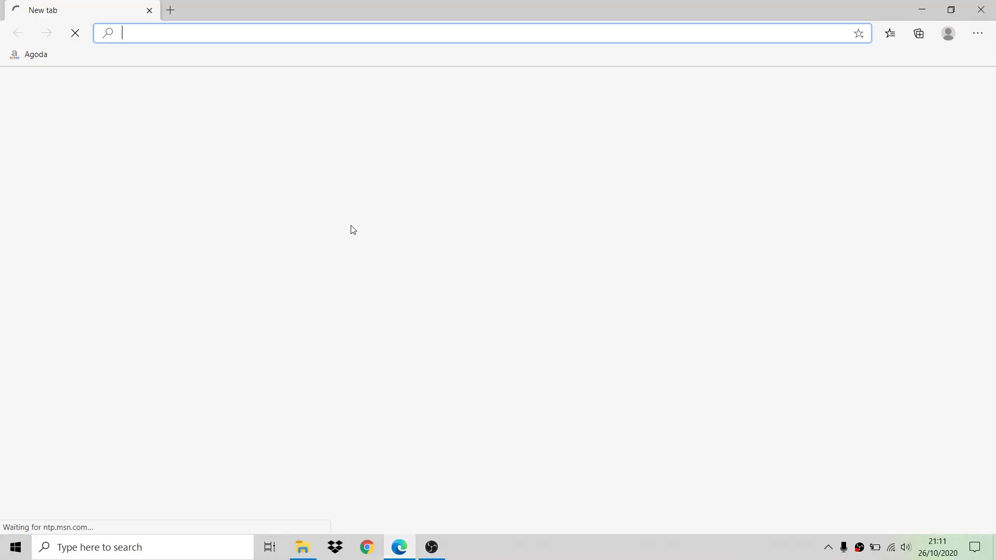
{"action": "type", "text": "virtualbox"}
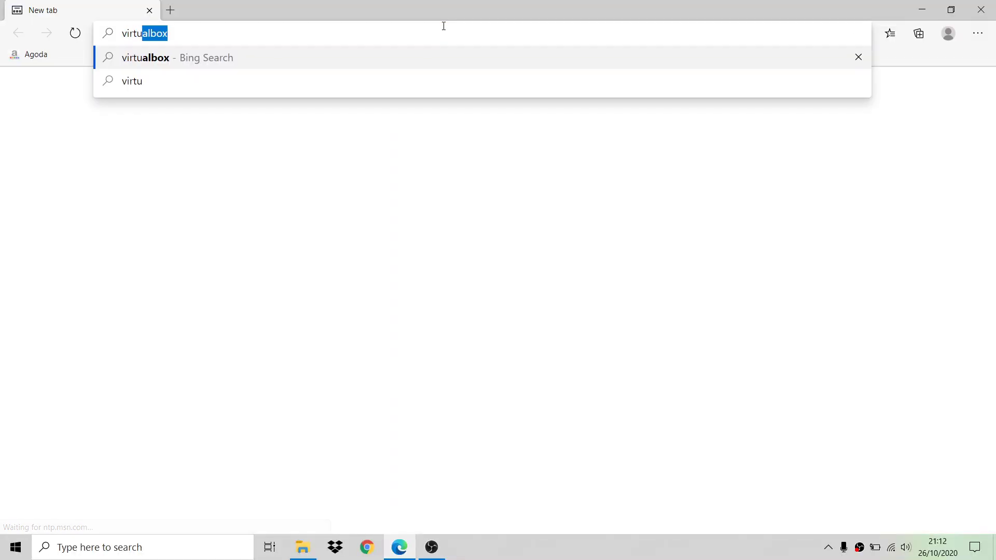
{"action": "key", "text": "Return"}
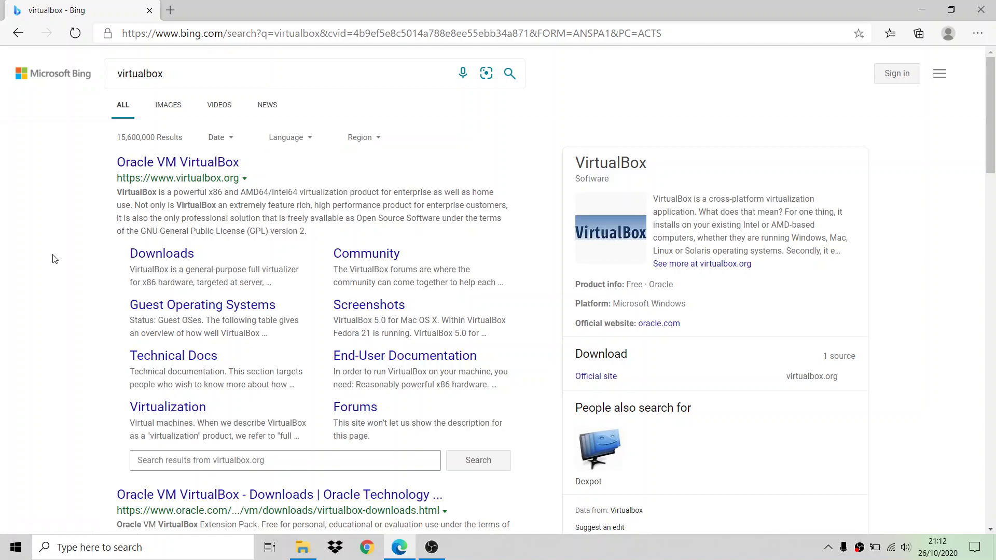
{"action": "left_click", "coordinate": [161, 257]}
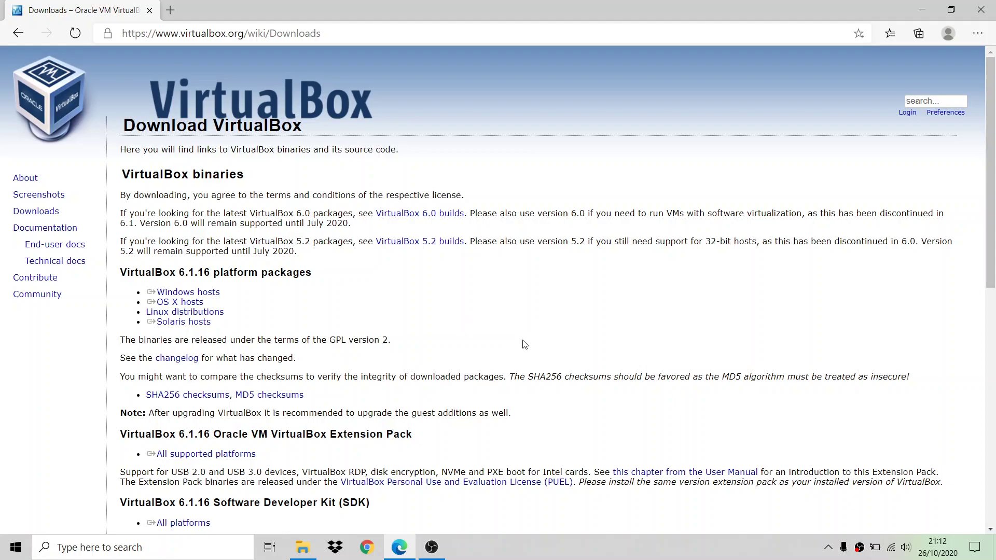
Download the VirtualBox 6.1.16 platform package for Windows hosts
{"action": "left_click", "coordinate": [182, 293]}
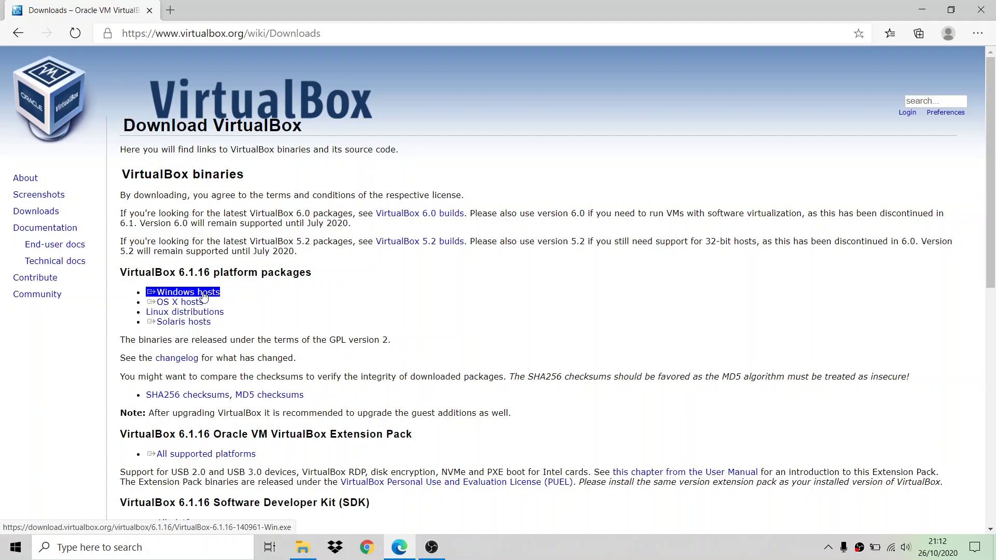
{"action": "left_click", "coordinate": [198, 314]}
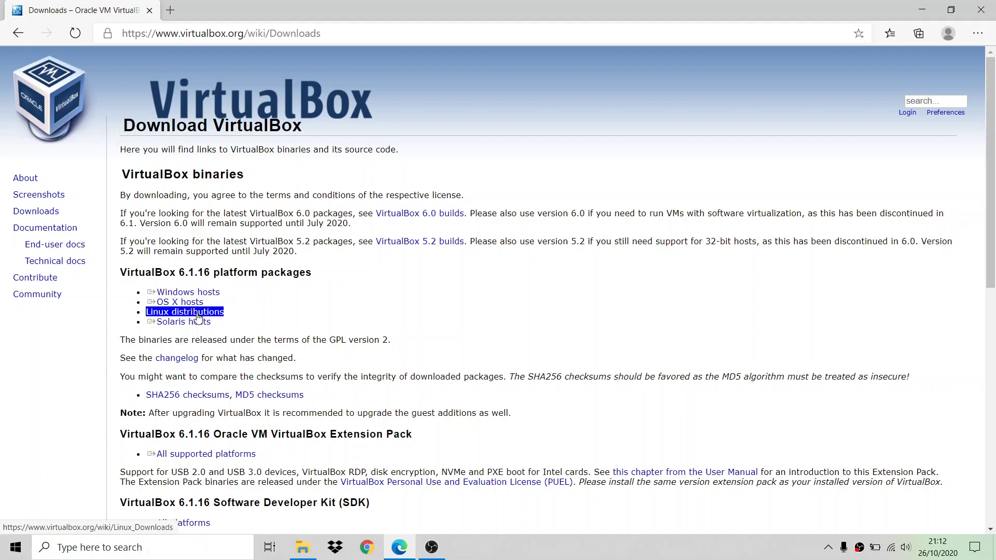
{"action": "left_click", "coordinate": [214, 296]}
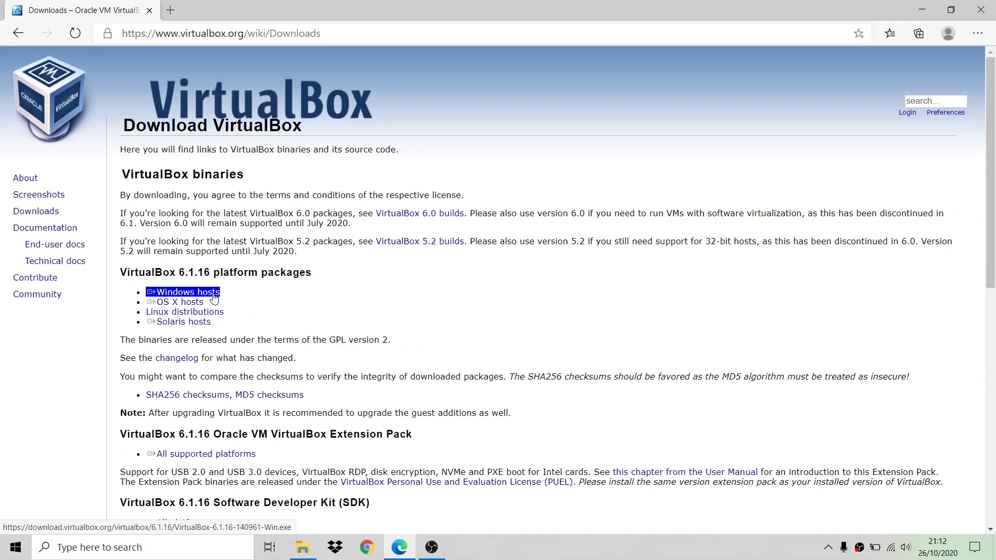
{"action": "left_click", "coordinate": [214, 296]}
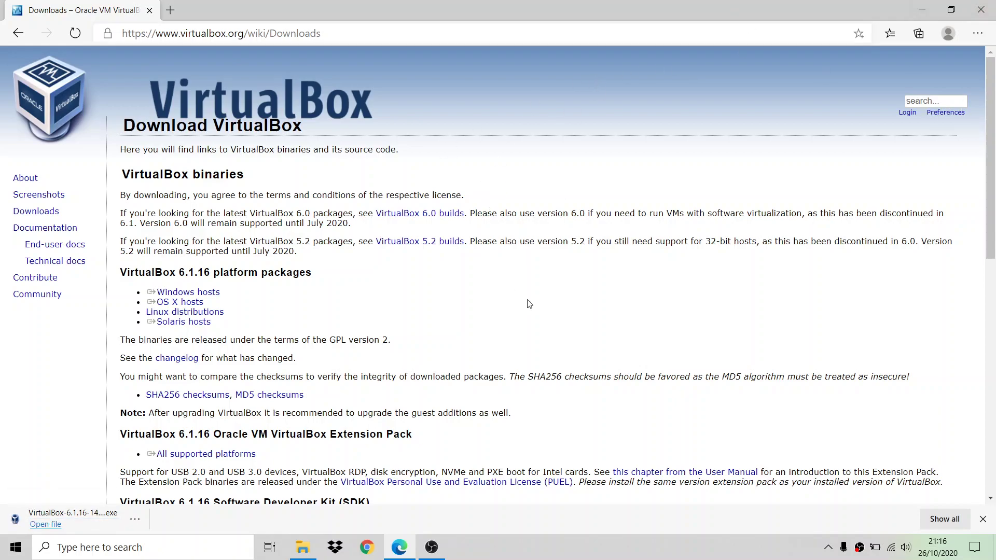
Run the downloaded VirtualBox installer with the default features and shortcut options, and allow the Oracle Corporation device software to install
{"action": "left_click", "coordinate": [47, 525]}
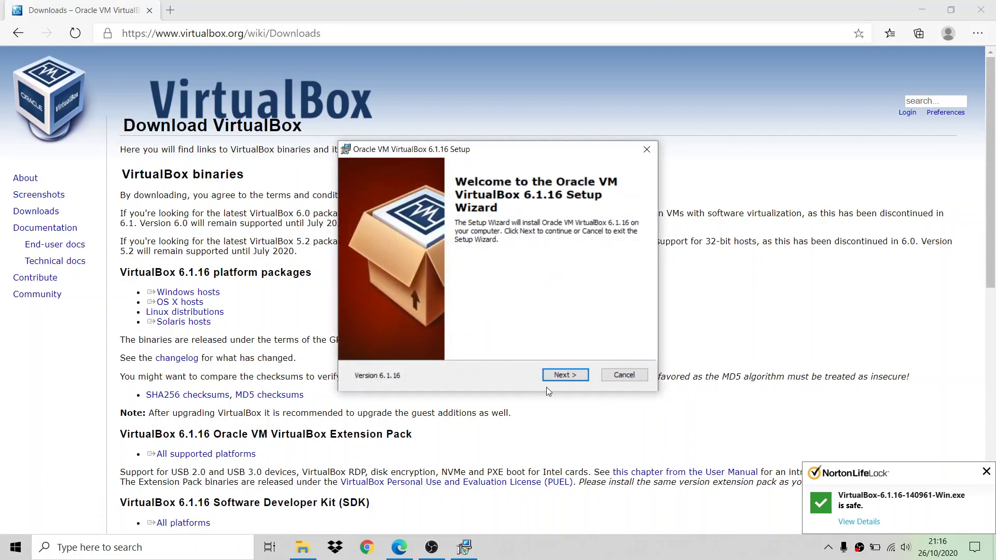
{"action": "left_click", "coordinate": [564, 376]}
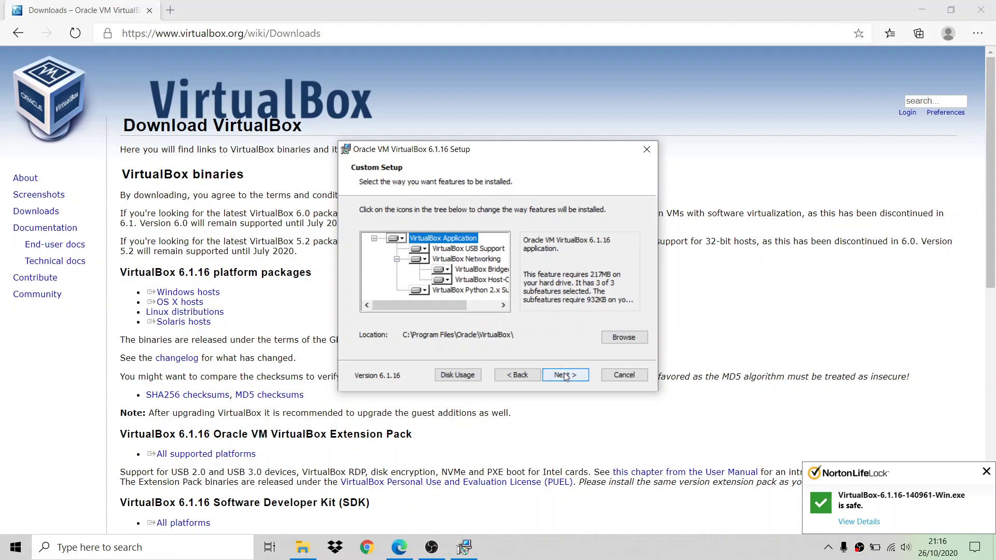
{"action": "left_click", "coordinate": [564, 374]}
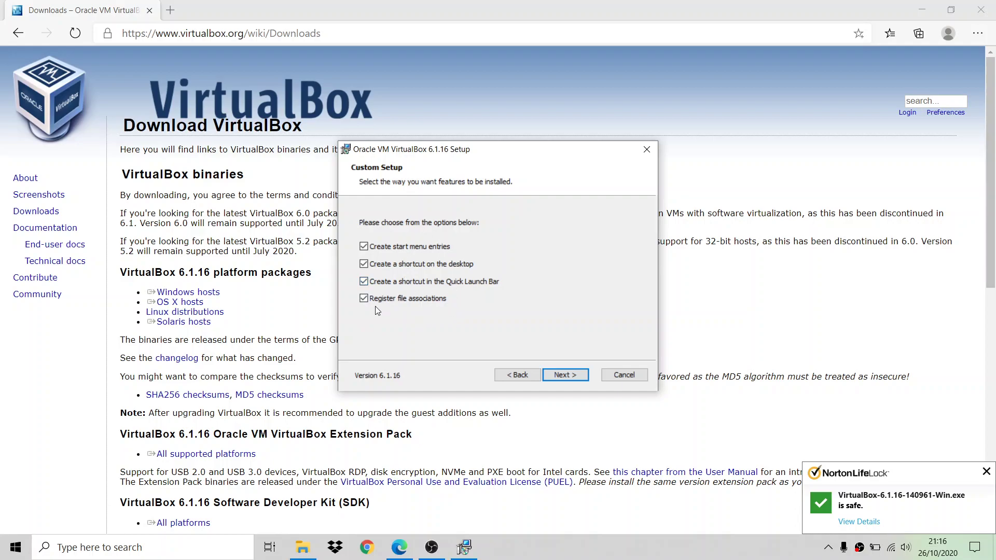
{"action": "left_click", "coordinate": [562, 376]}
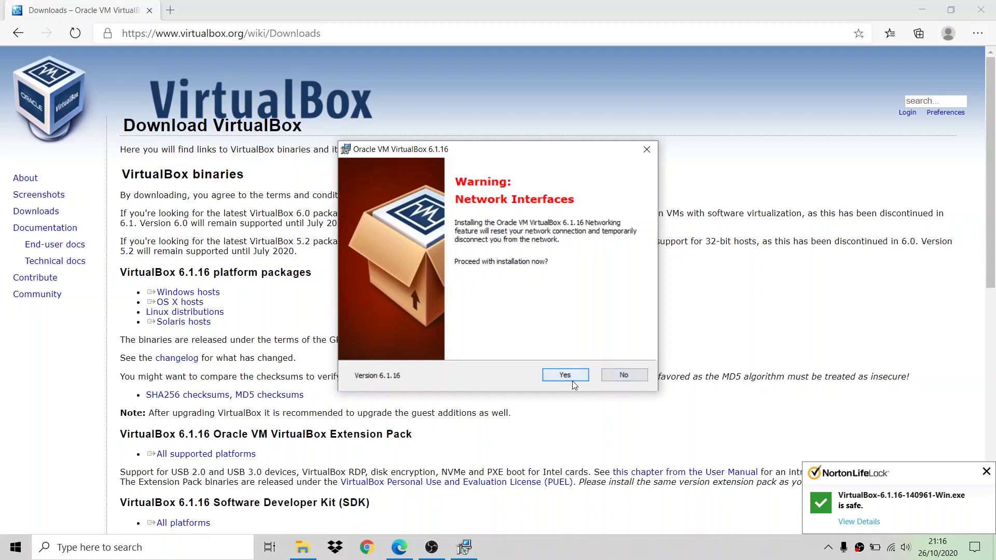
{"action": "left_click", "coordinate": [569, 375]}
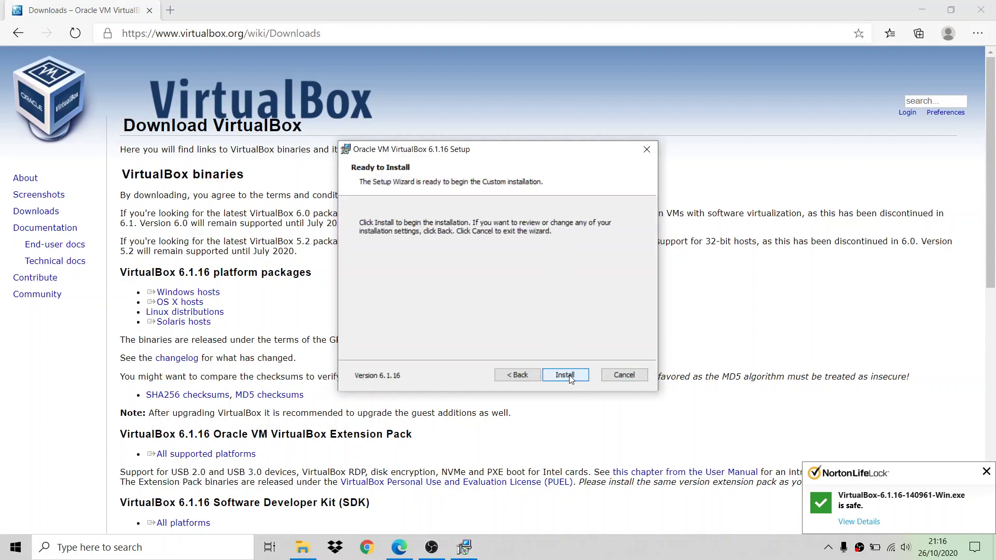
{"action": "left_click", "coordinate": [568, 375]}
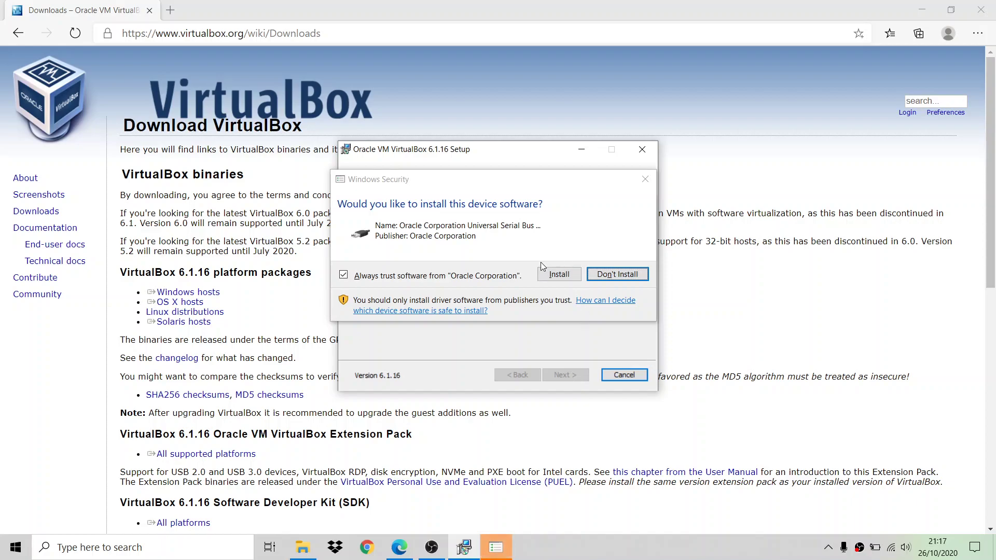
{"action": "left_click", "coordinate": [557, 277]}
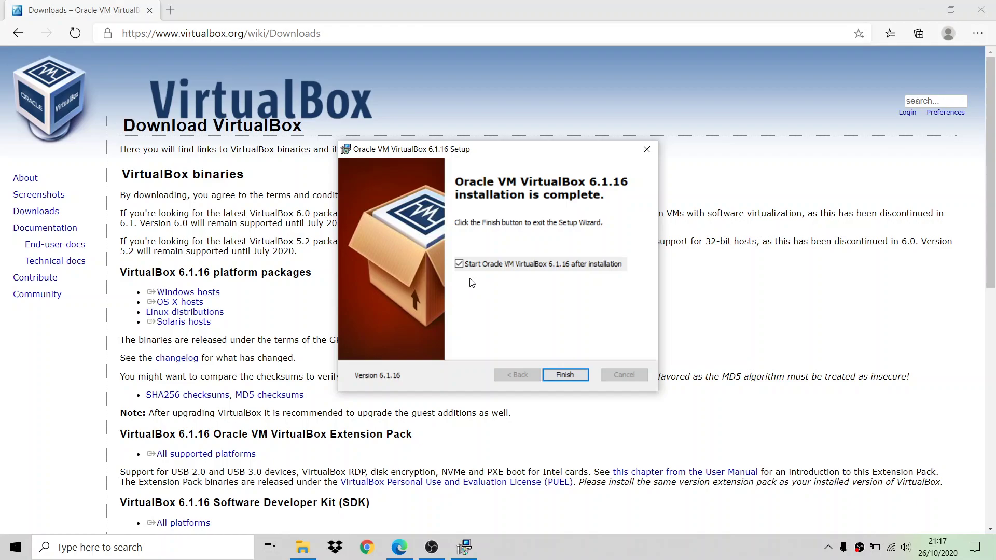
Finish the setup wizard with VirtualBox set to start after installation, and minimize the browser window
{"action": "left_click", "coordinate": [463, 266]}
{"action": "left_click", "coordinate": [466, 264]}
{"action": "left_click", "coordinate": [564, 374]}
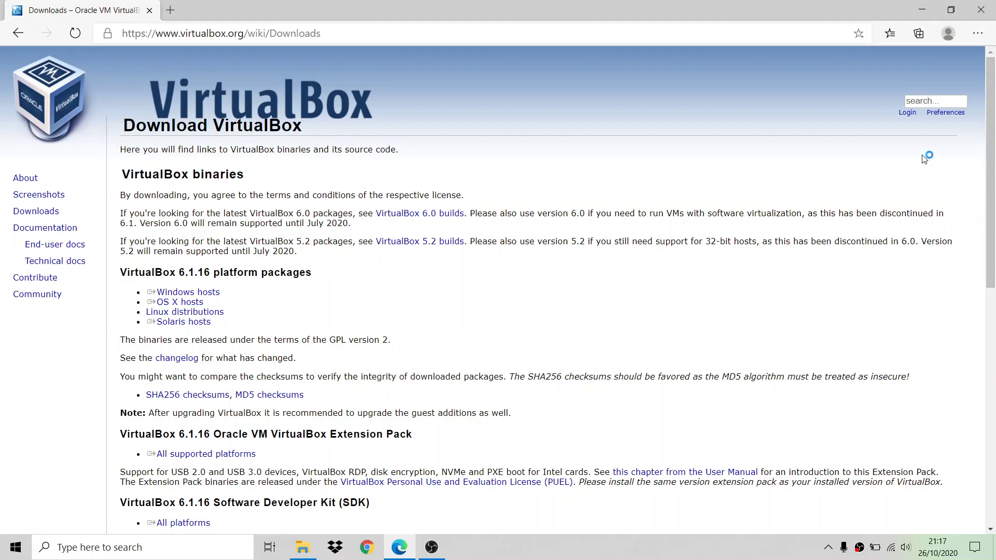
{"action": "left_click", "coordinate": [921, 10]}
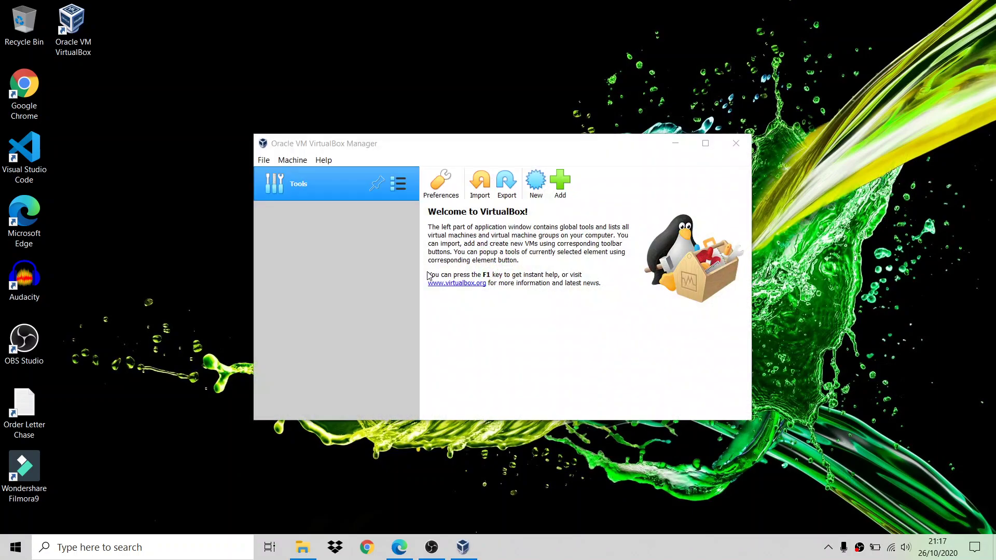
Start creating a new virtual machine in VirtualBox Manager and name it "Linux Live"
{"action": "left_click", "coordinate": [491, 150]}
{"action": "left_click_drag", "start_coordinate": [491, 150], "coordinate": [465, 131]}
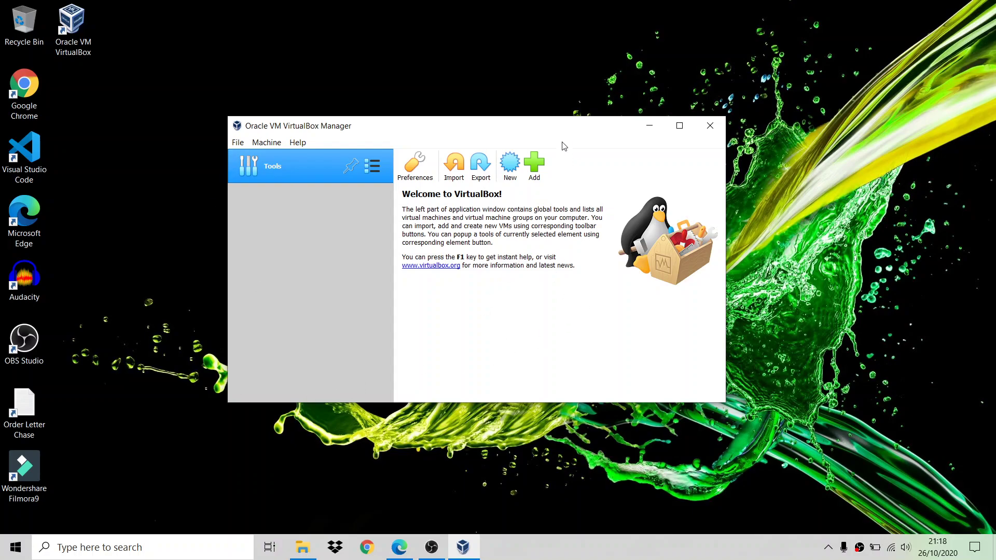
{"action": "left_click_drag", "start_coordinate": [564, 128], "coordinate": [502, 153]}
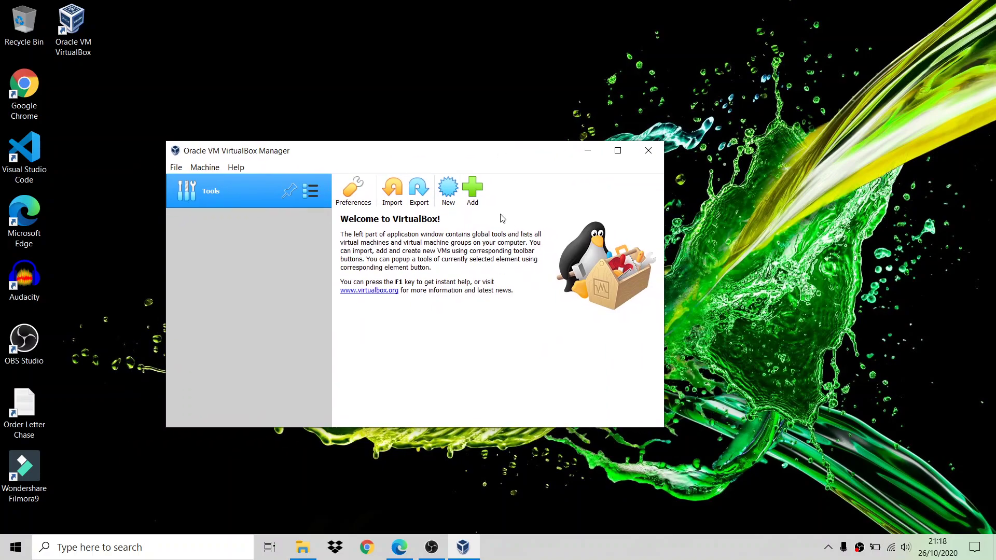
{"action": "left_click", "coordinate": [448, 192]}
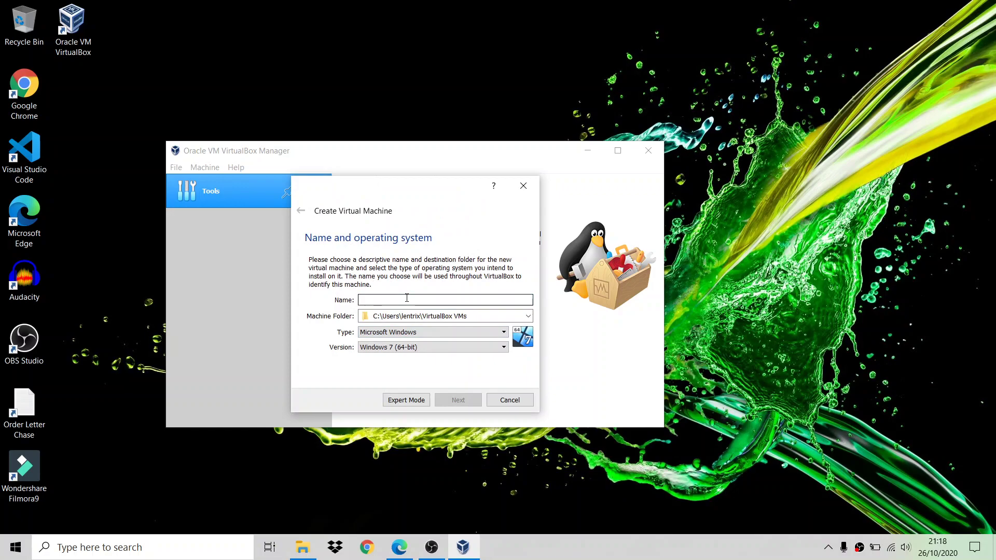
{"action": "type", "text": "Linux Live"}
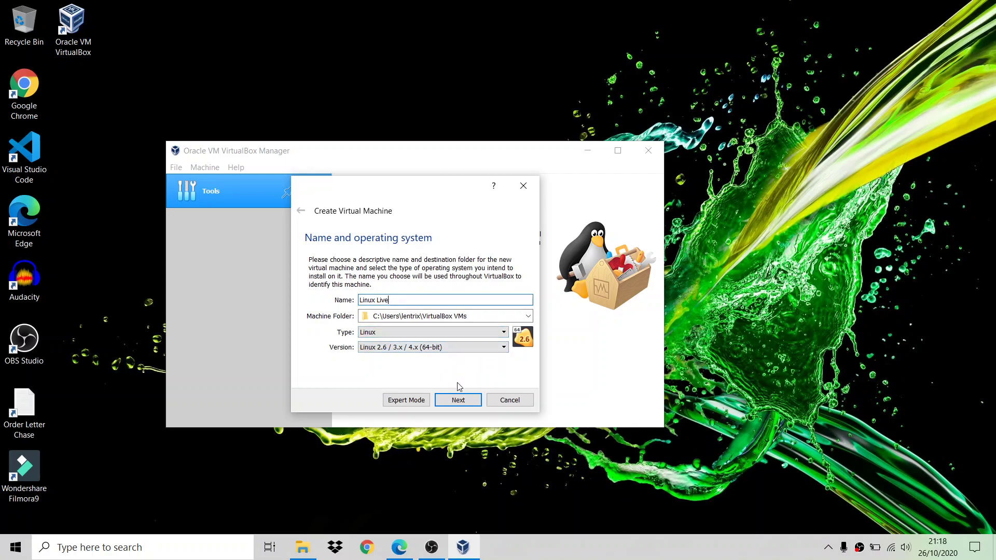
Set the new virtual machine's operating system version to Other Linux (64-bit)
{"action": "left_click", "coordinate": [455, 348]}
{"action": "scroll", "coordinate": [429, 388], "scroll_direction": "down", "scroll_amount": 3}
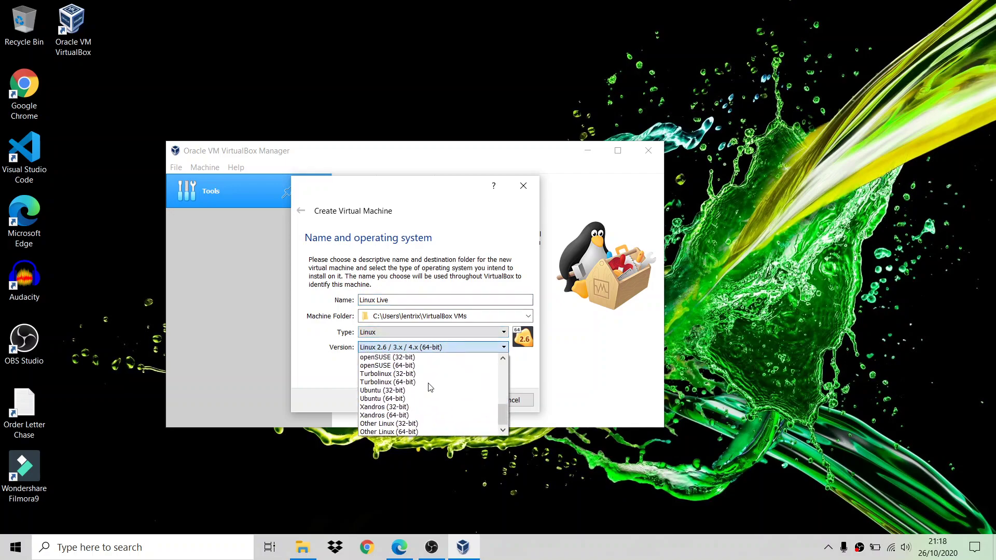
{"action": "scroll", "coordinate": [430, 388], "scroll_direction": "up", "scroll_amount": 6}
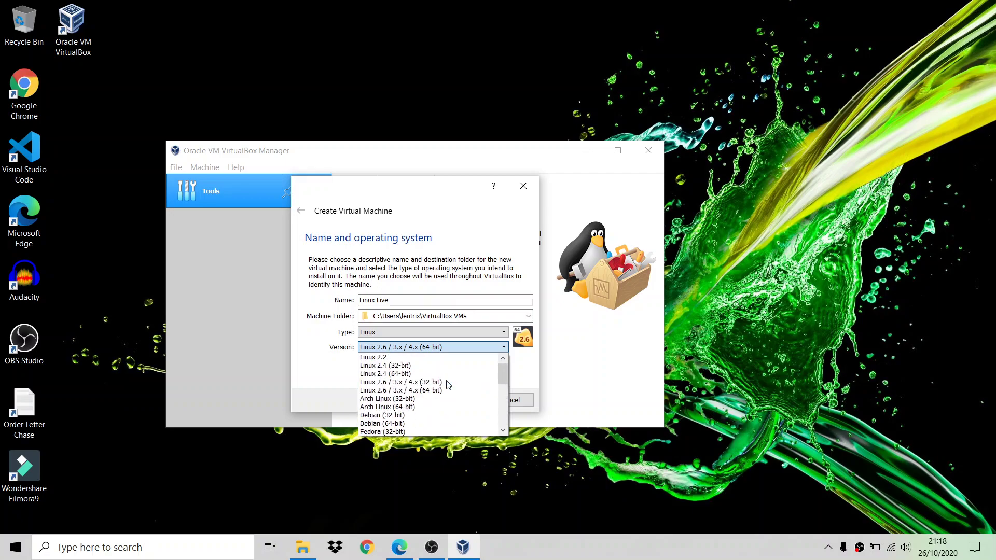
{"action": "scroll", "coordinate": [448, 384], "scroll_direction": "down", "scroll_amount": 5}
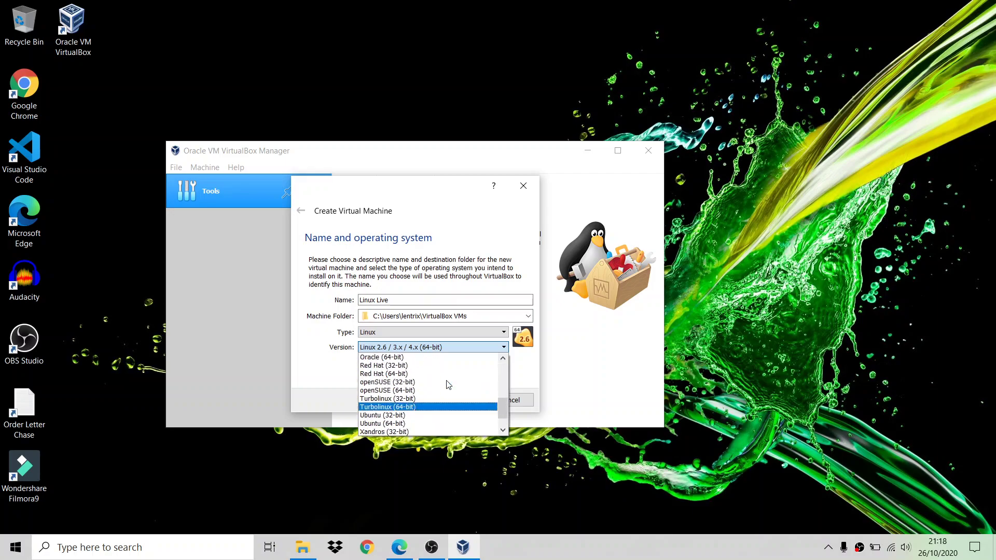
{"action": "scroll", "coordinate": [449, 384], "scroll_direction": "down", "scroll_amount": 1}
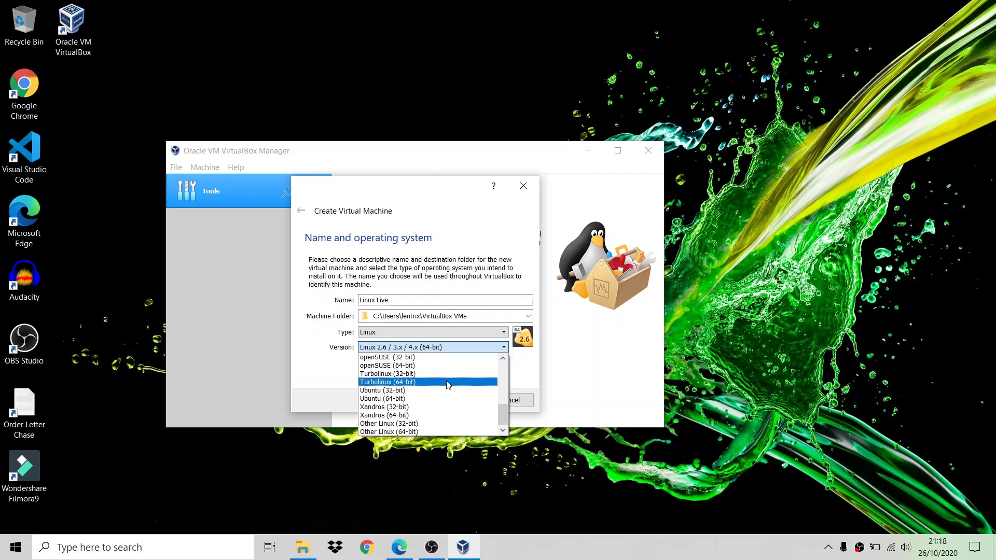
{"action": "left_click", "coordinate": [406, 431]}
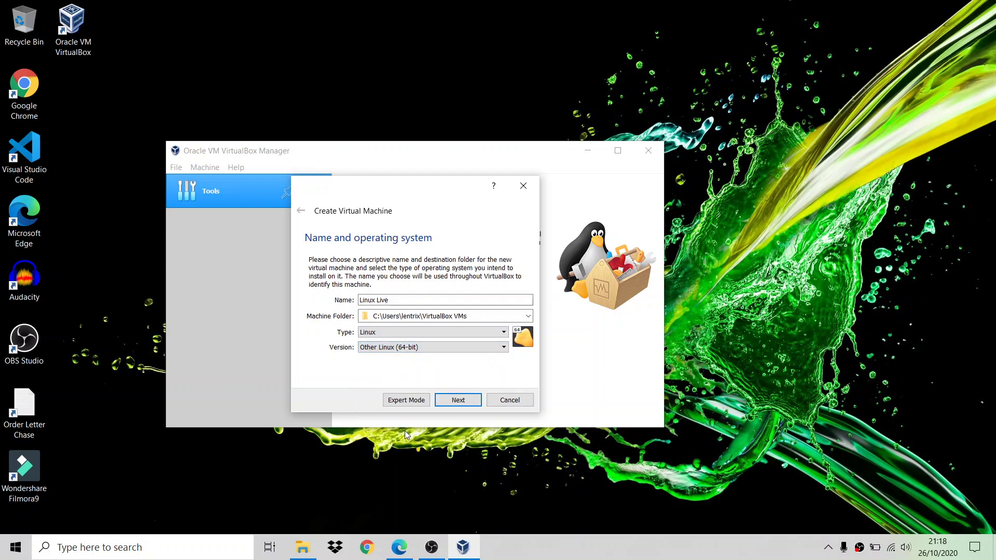
Switch to File Explorer and locate the kali-linux-2020.3-live-amd64 disc image on the USB drive (E:)
{"action": "left_click", "coordinate": [304, 548]}
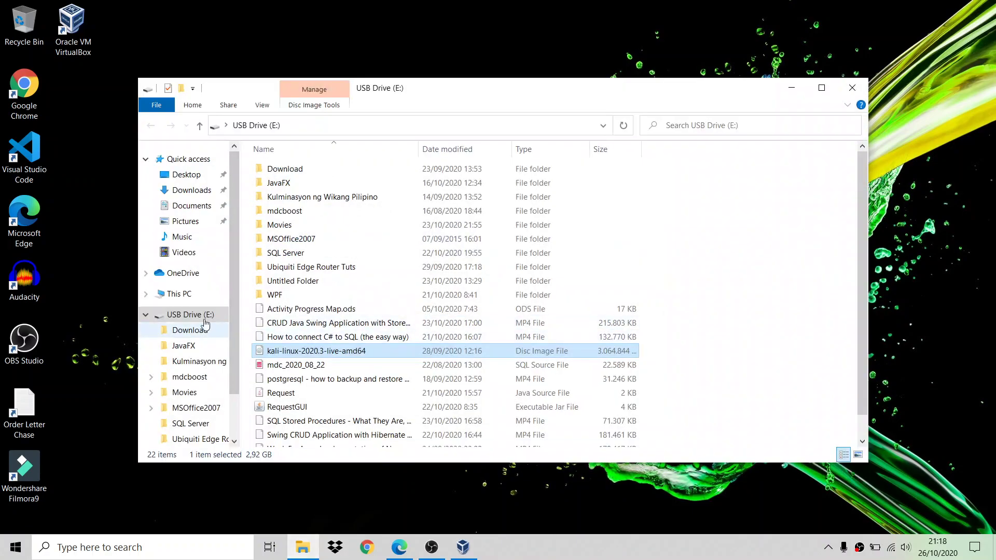
{"action": "left_click", "coordinate": [185, 314]}
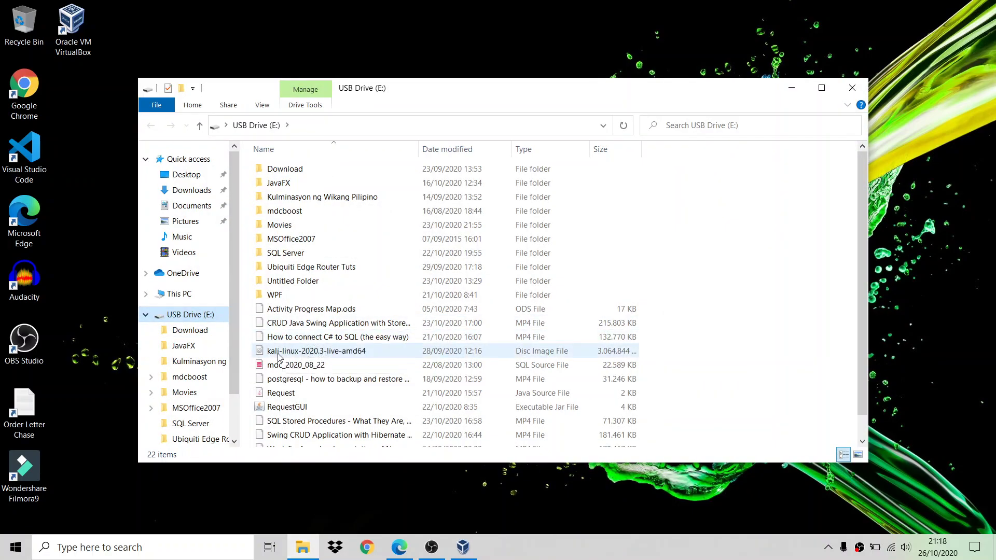
{"action": "left_click", "coordinate": [359, 357]}
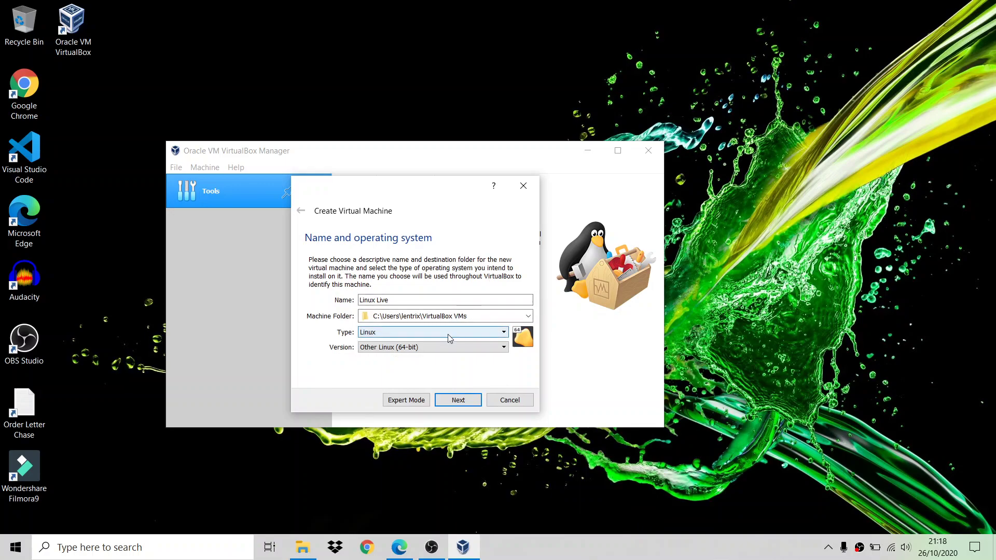
Continue to the memory size settings in the virtual machine wizard and allocate 2048 MB of RAM
{"action": "left_click", "coordinate": [450, 401]}
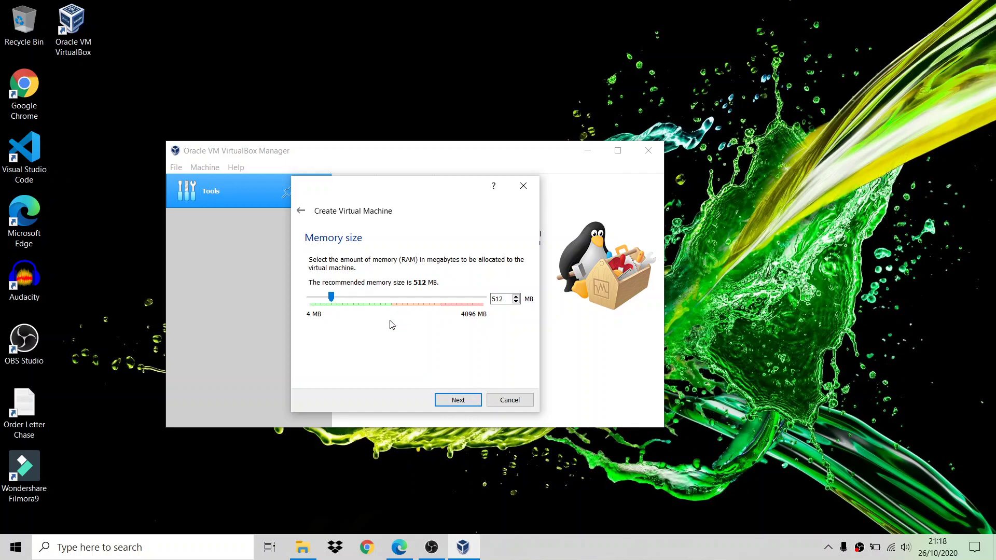
{"action": "left_click_drag", "start_coordinate": [506, 299], "coordinate": [456, 298]}
{"action": "type", "text": "1024"}
{"action": "key", "text": "BackSpace"}
{"action": "key", "text": "BackSpace"}
{"action": "key", "text": "BackSpace"}
{"action": "key", "text": "BackSpace"}
{"action": "type", "text": "2048"}
{"action": "left_click", "coordinate": [456, 402]}
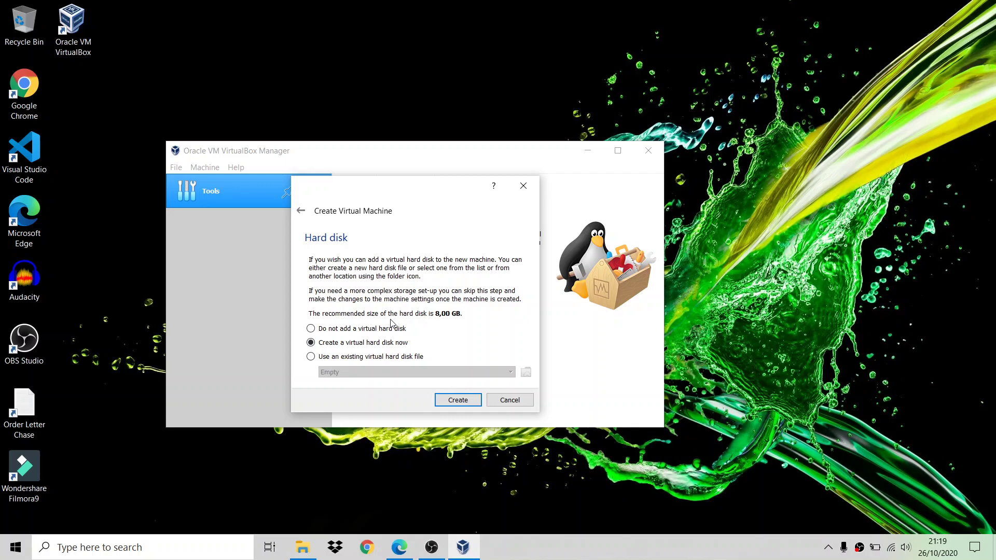
Create the Linux Live virtual machine without a virtual hard disk and review its hardware details
{"action": "left_click", "coordinate": [370, 332]}
{"action": "left_click", "coordinate": [458, 402]}
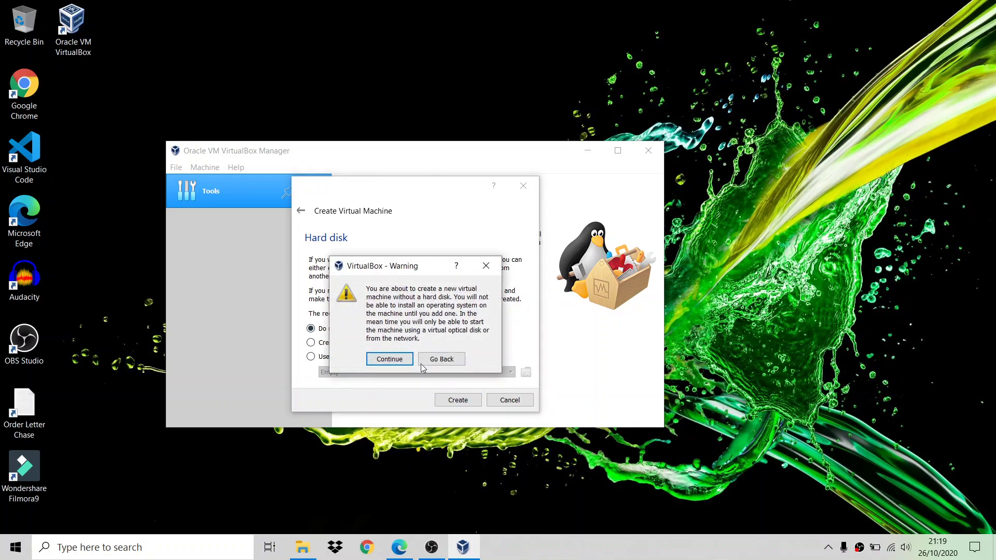
{"action": "left_click", "coordinate": [399, 358]}
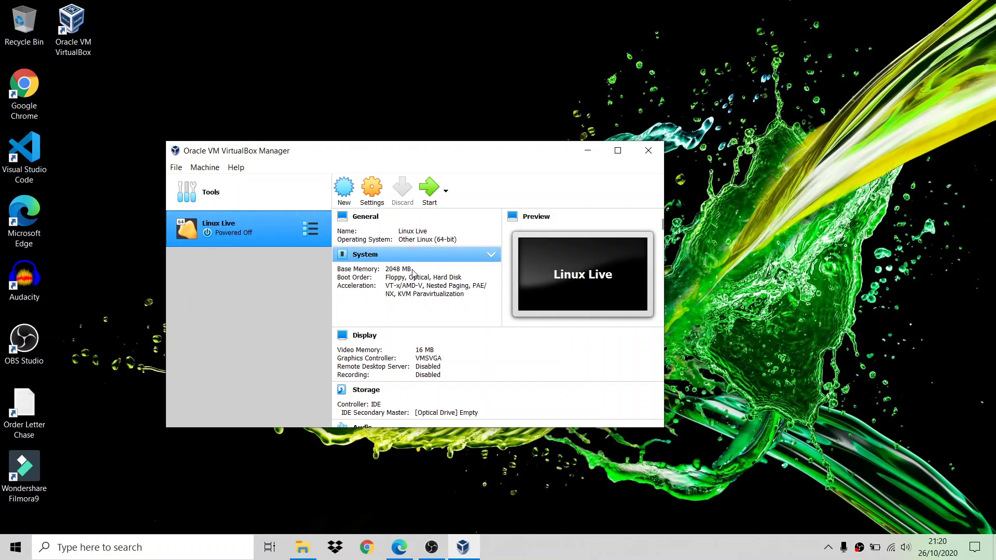
{"action": "scroll", "coordinate": [405, 394], "scroll_direction": "down", "scroll_amount": 3}
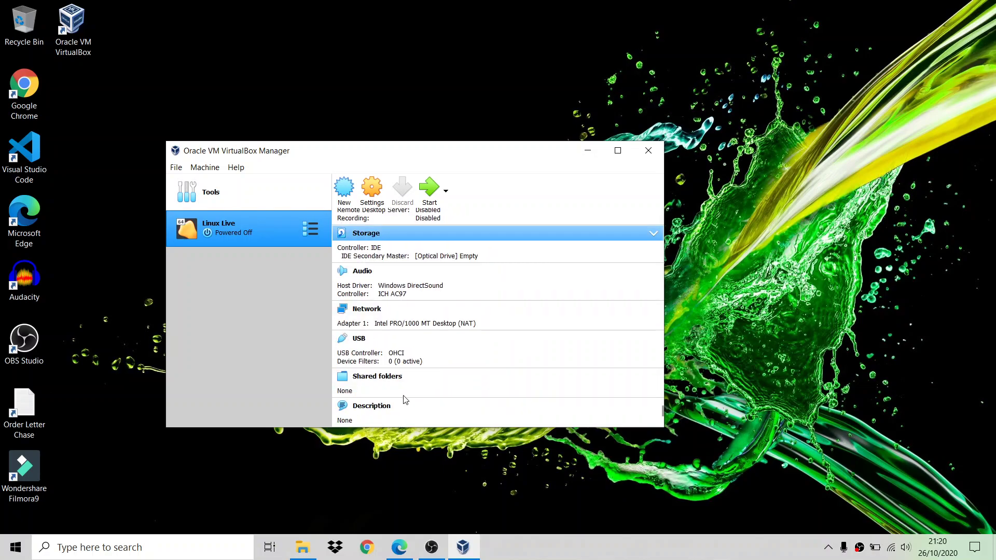
{"action": "scroll", "coordinate": [405, 399], "scroll_direction": "up", "scroll_amount": 3}
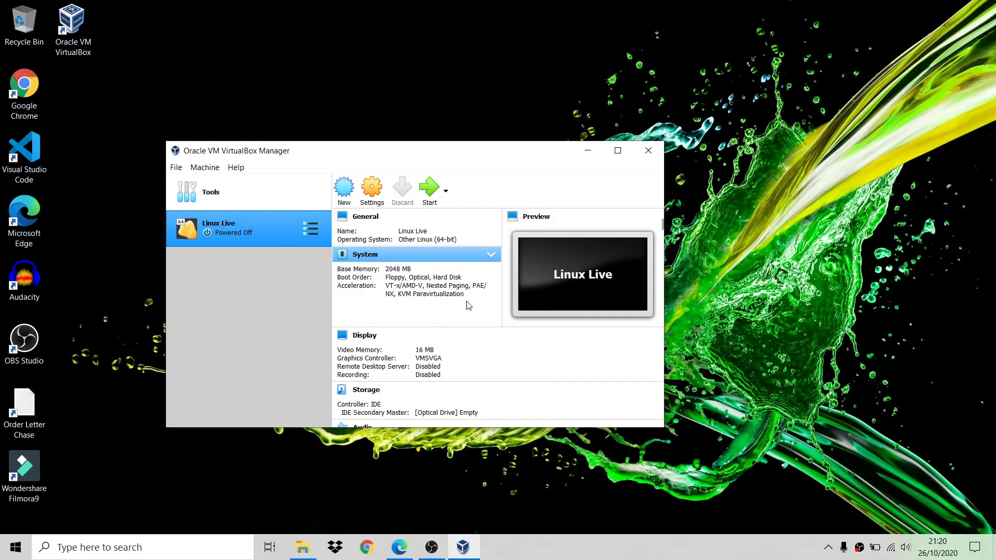
Open the Linux Live machine's system settings and review its motherboard, processor and acceleration options
{"action": "left_click", "coordinate": [378, 260]}
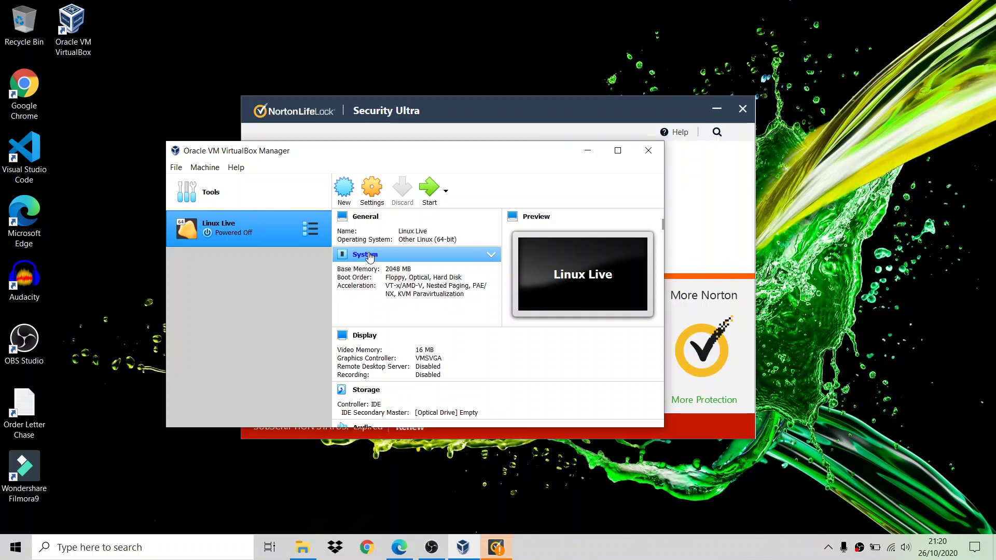
{"action": "left_click", "coordinate": [367, 255]}
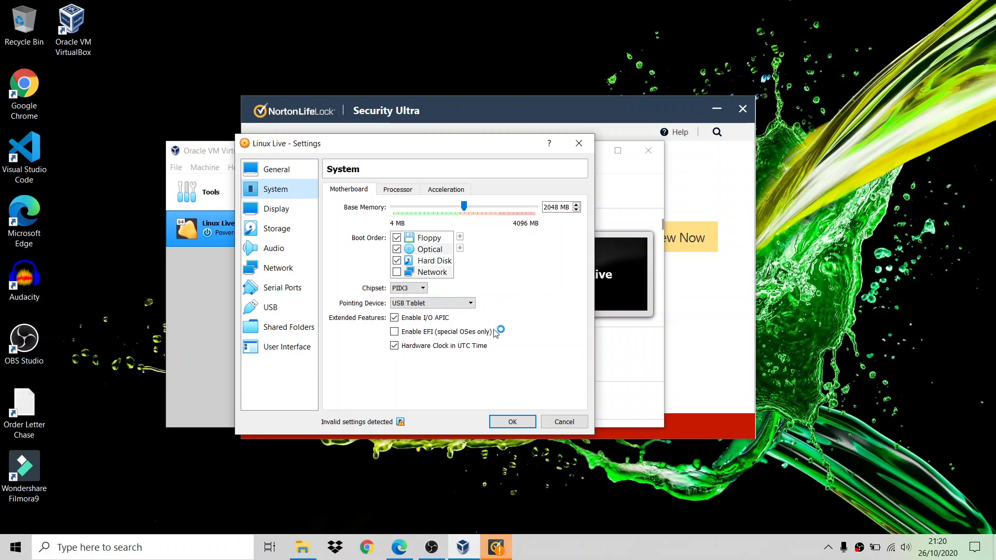
{"action": "left_click", "coordinate": [397, 188]}
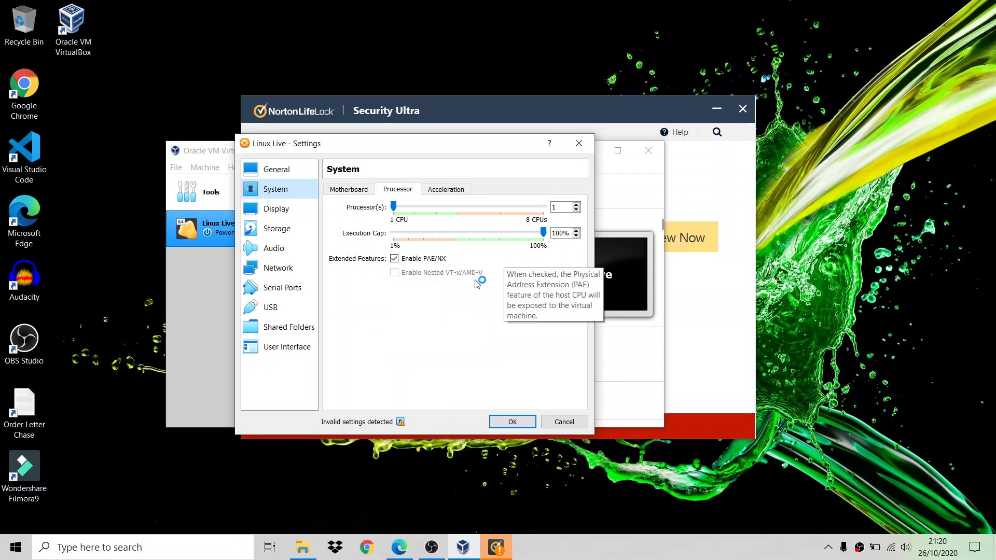
{"action": "left_click", "coordinate": [450, 193]}
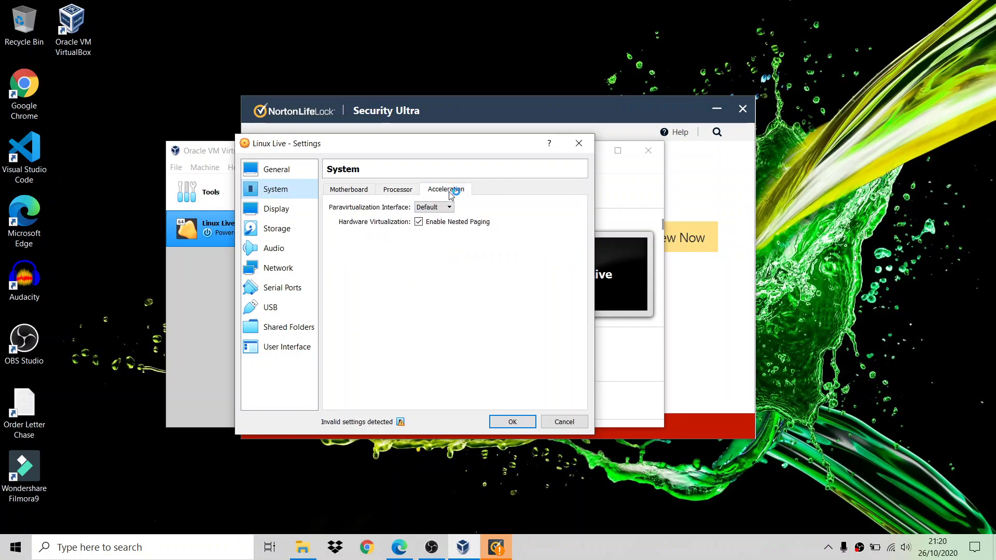
{"action": "left_click", "coordinate": [401, 191]}
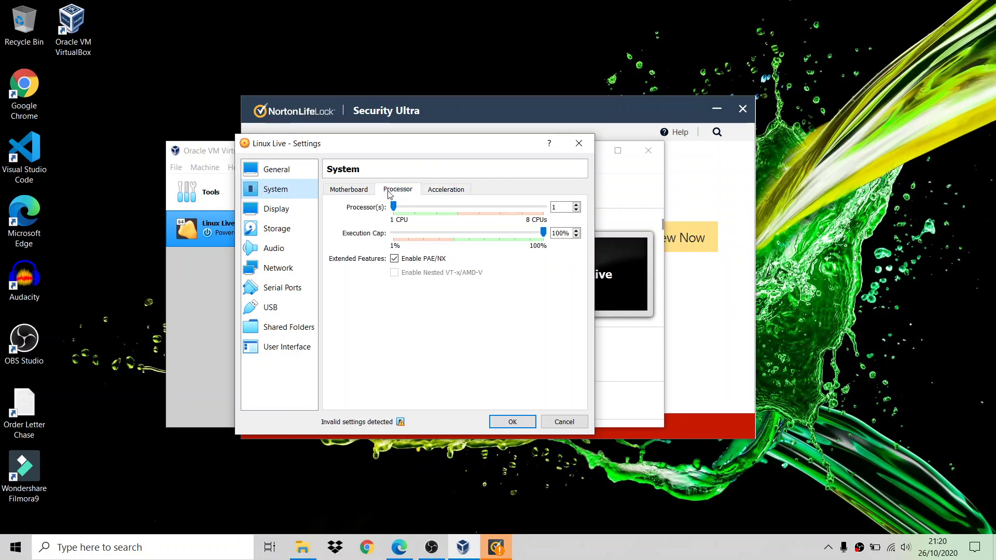
Load the kali-linux-2020.3-live-amd64 image from USB Drive (E:) into the machine's empty optical drive as a Live CD/DVD and save the settings
{"action": "left_click", "coordinate": [276, 233]}
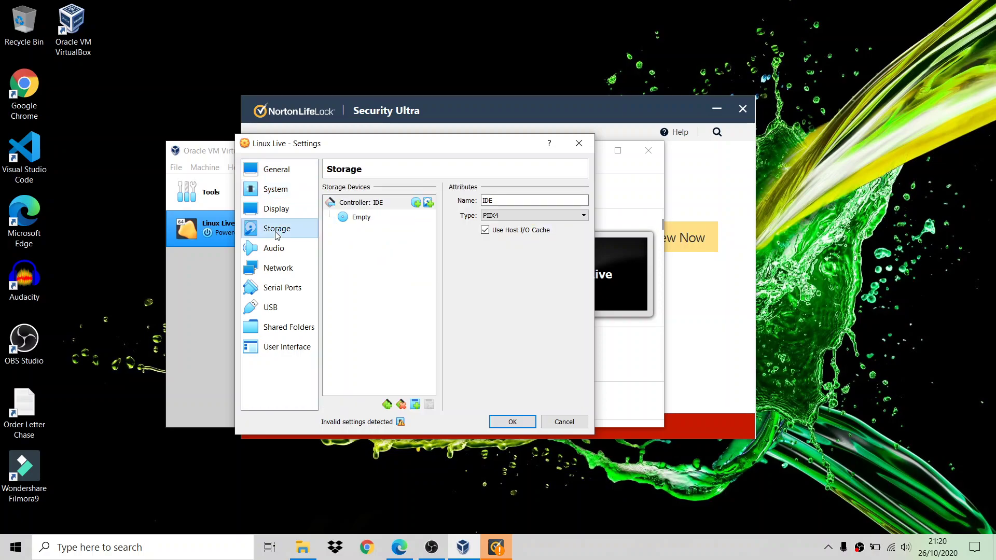
{"action": "left_click", "coordinate": [355, 220]}
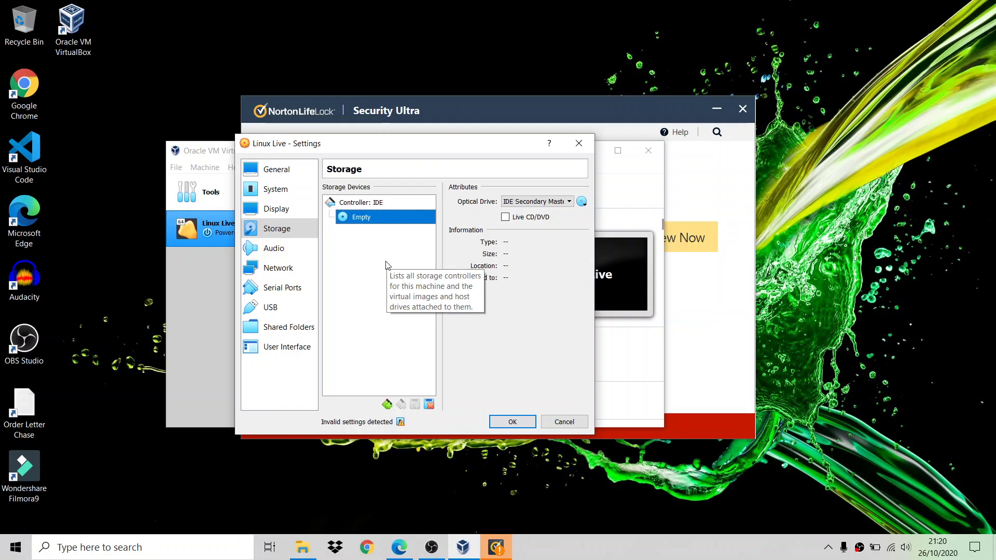
{"action": "left_click", "coordinate": [742, 113]}
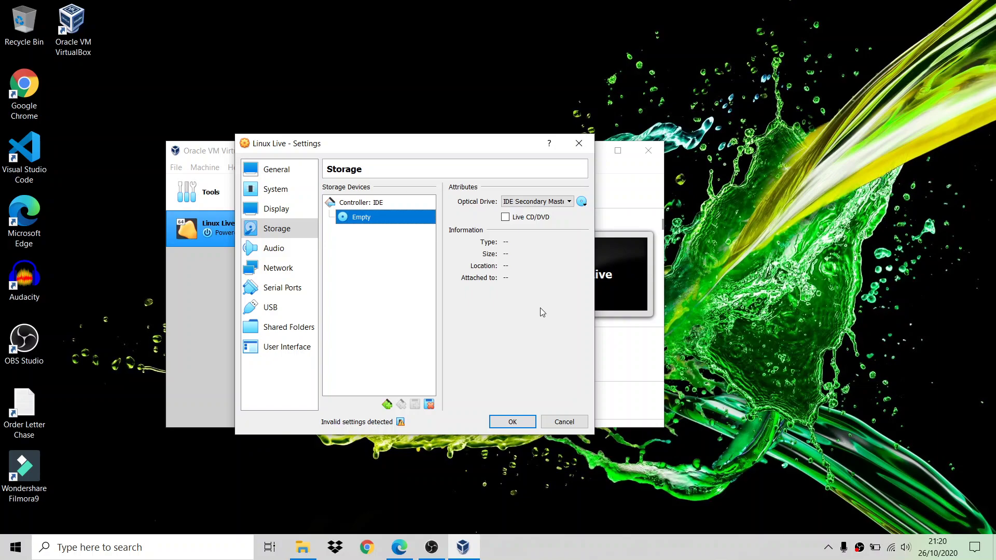
{"action": "left_click", "coordinate": [582, 202]}
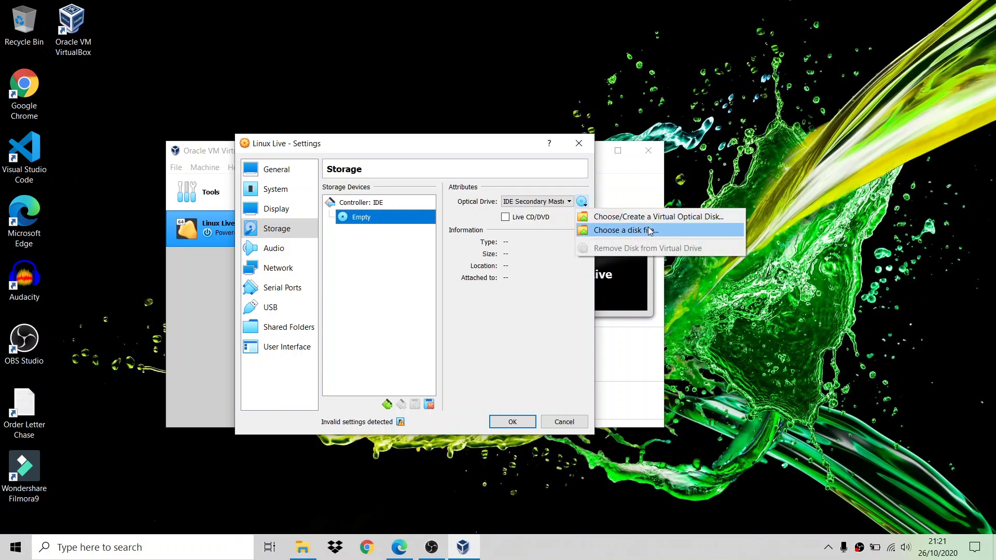
{"action": "left_click", "coordinate": [649, 230]}
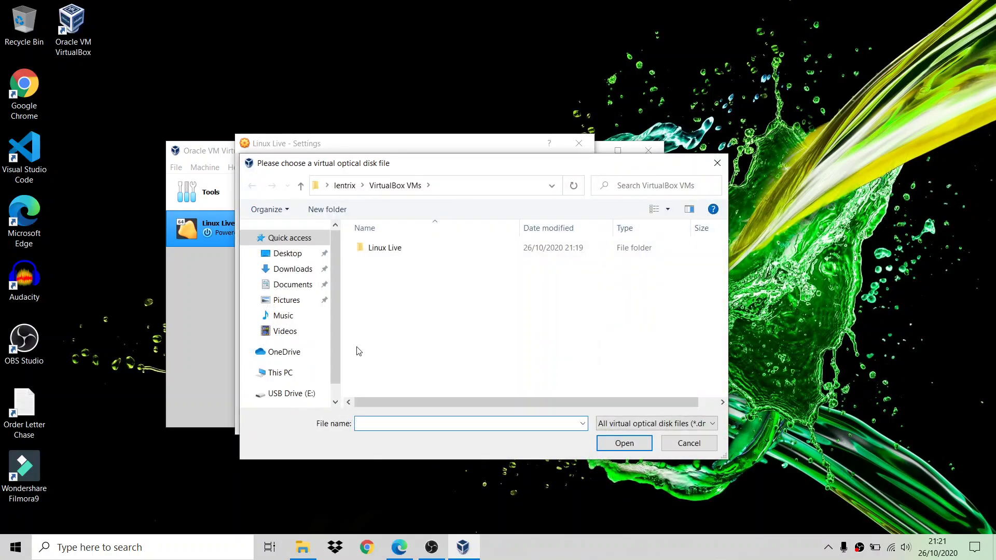
{"action": "left_click", "coordinate": [289, 371]}
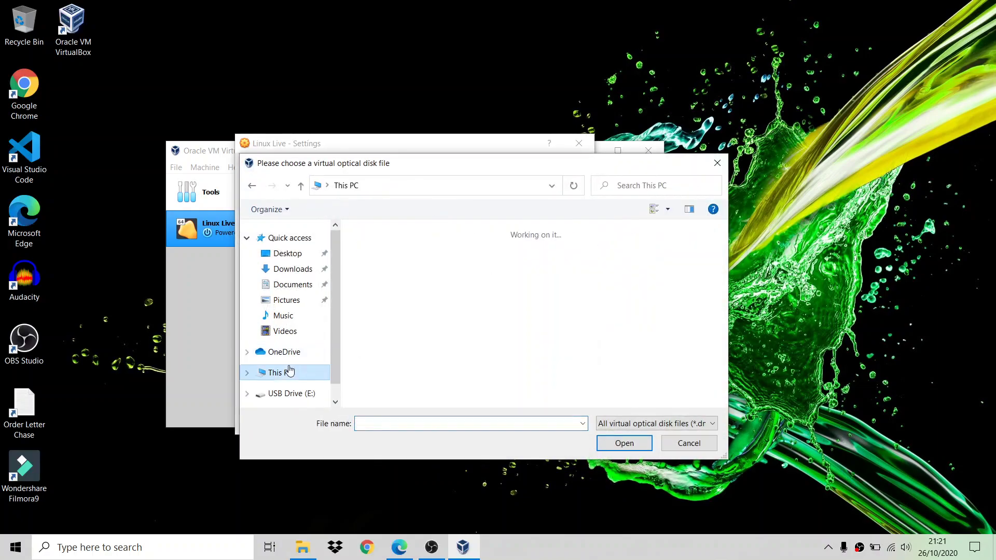
{"action": "scroll", "coordinate": [436, 318], "scroll_direction": "down", "scroll_amount": 1}
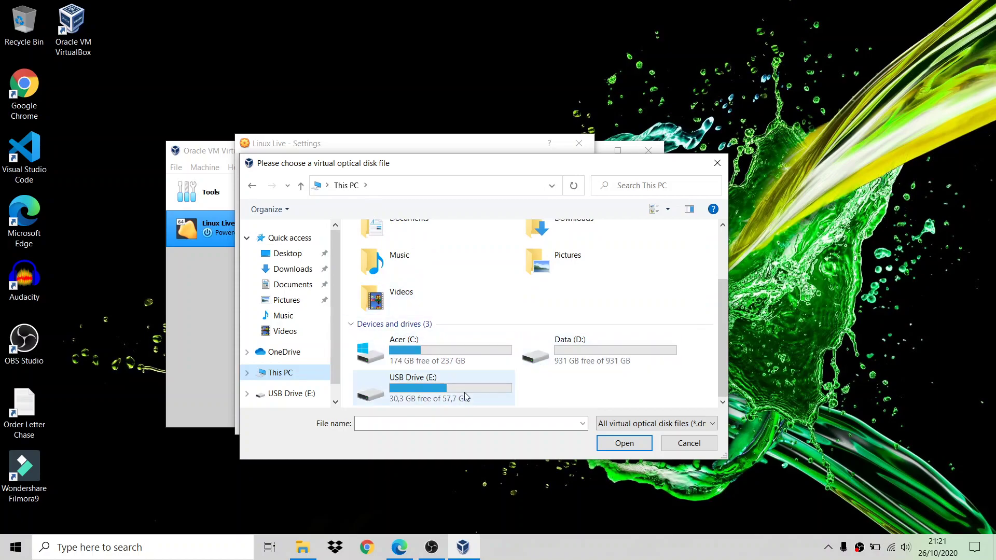
{"action": "double_click", "coordinate": [423, 398]}
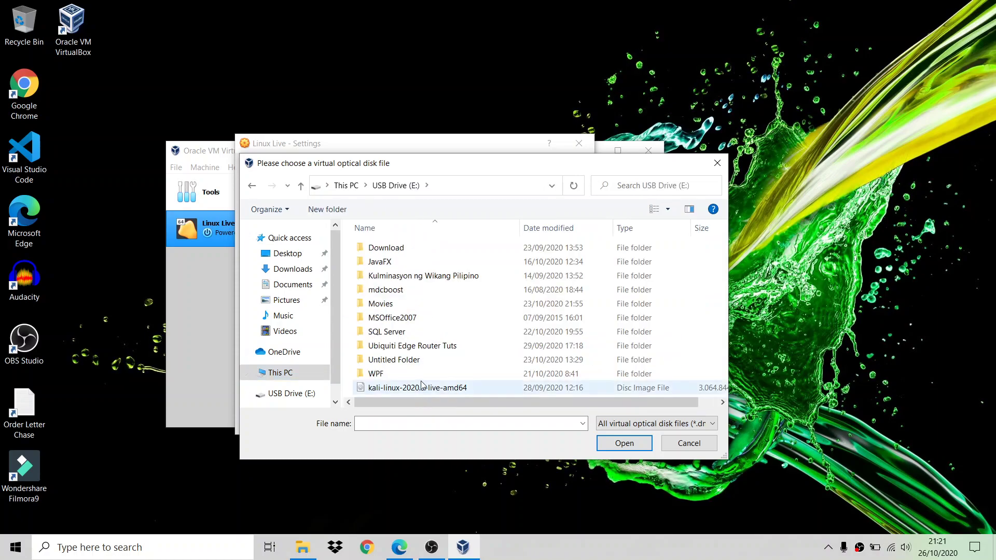
{"action": "left_click", "coordinate": [421, 387]}
{"action": "left_click", "coordinate": [623, 442]}
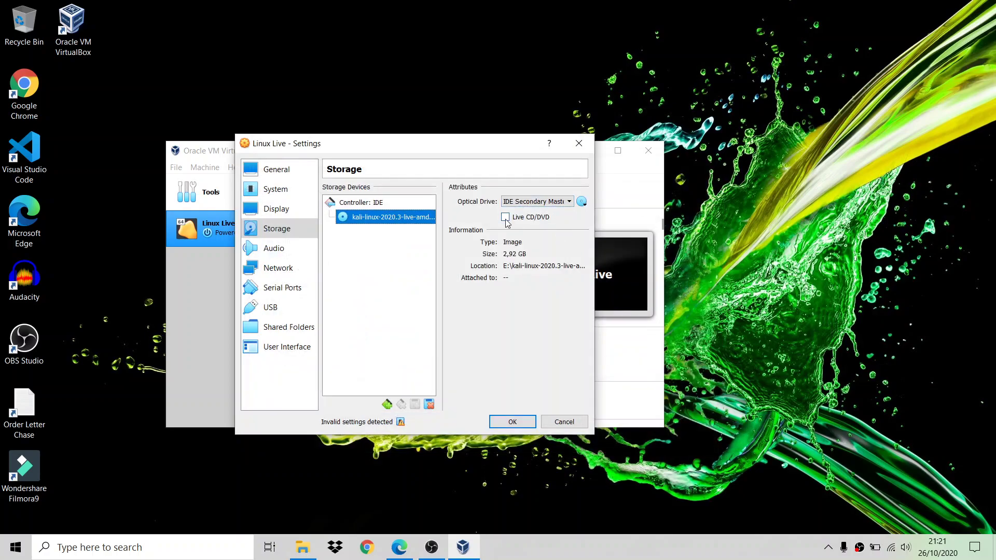
{"action": "left_click", "coordinate": [506, 218]}
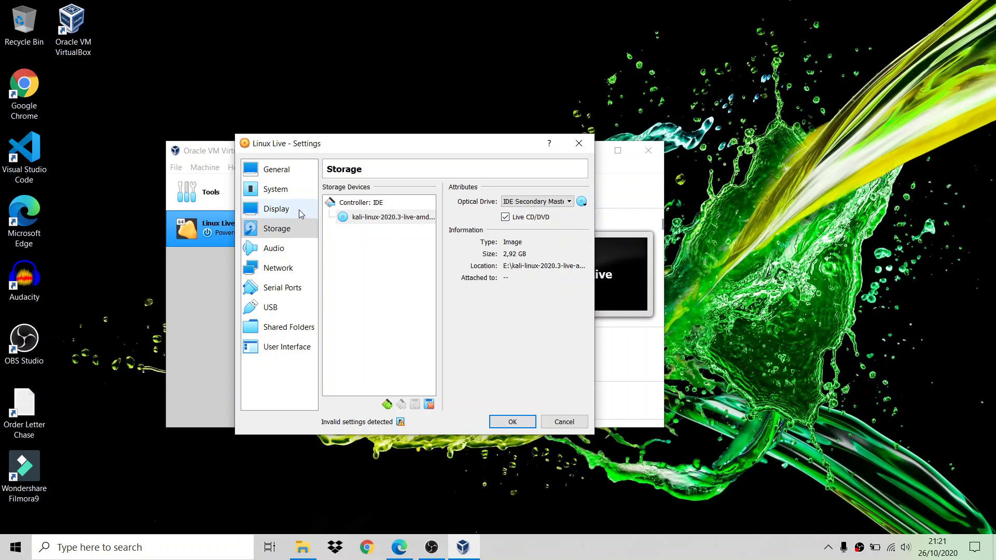
{"action": "left_click", "coordinate": [512, 421]}
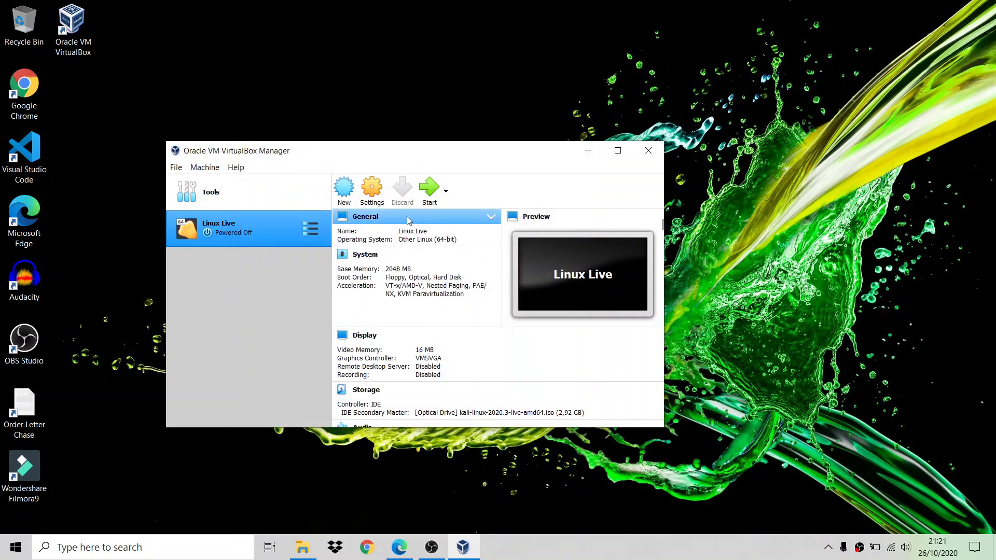
Start the Linux Live virtual machine and boot Kali with the Live (amd64) entry
{"action": "left_click", "coordinate": [427, 190]}
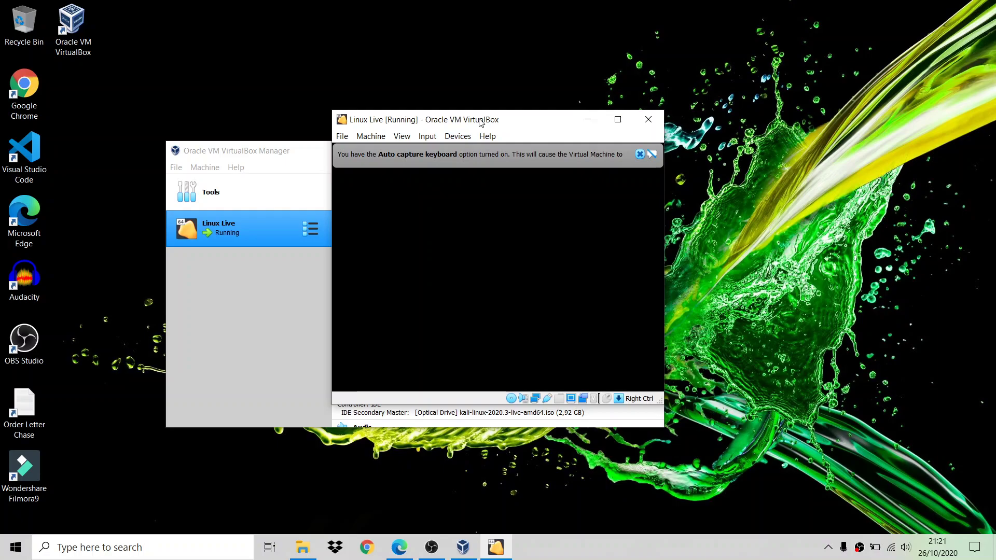
{"action": "left_click_drag", "start_coordinate": [484, 118], "coordinate": [665, 52]}
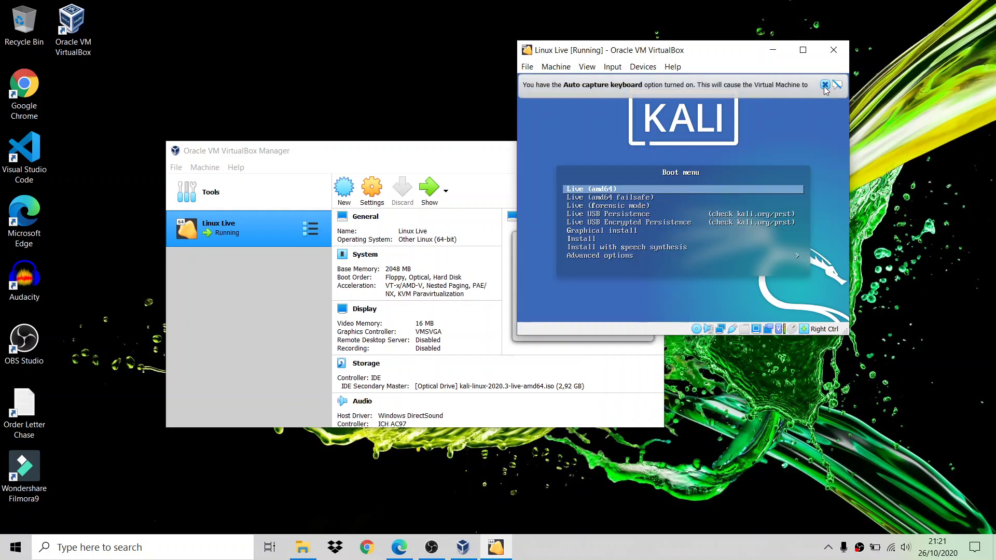
{"action": "left_click", "coordinate": [824, 85]}
{"action": "key", "text": "Down"}
{"action": "key", "text": "Up"}
{"action": "key", "text": "Down"}
{"action": "key", "text": "Up"}
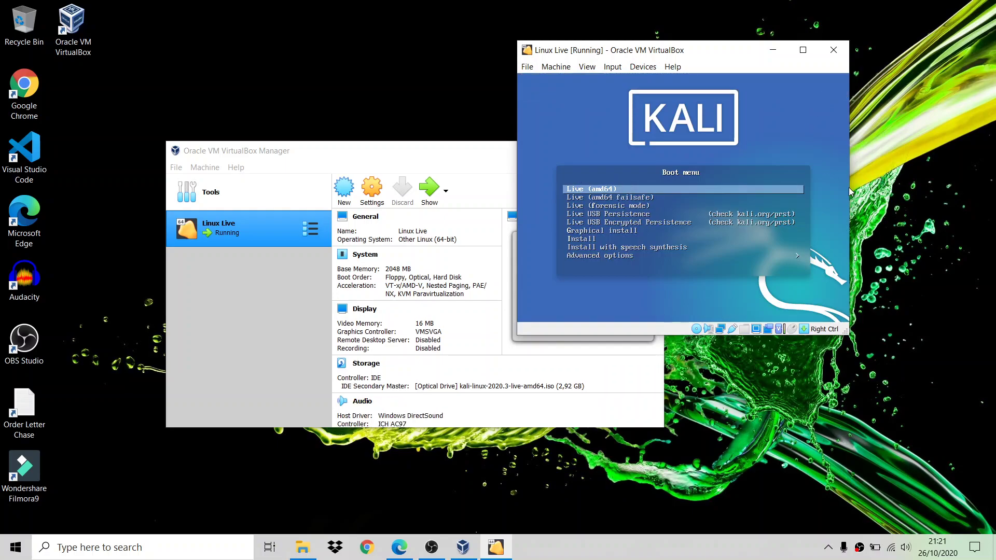
{"action": "key", "text": "Return"}
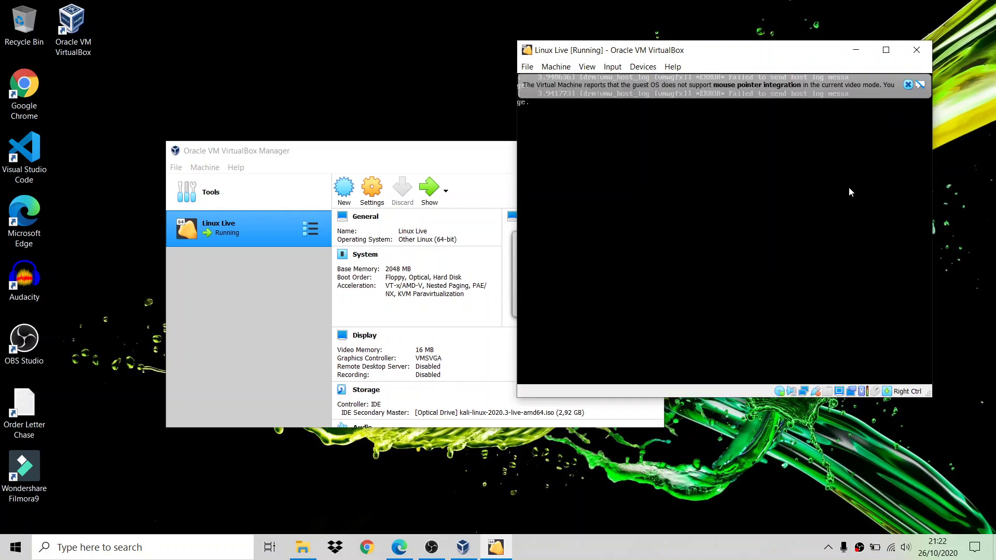
Dismiss the mouse pointer integration notice, close VirtualBox Manager and reposition the running virtual machine's window
{"action": "left_click_drag", "start_coordinate": [759, 52], "coordinate": [715, 50]}
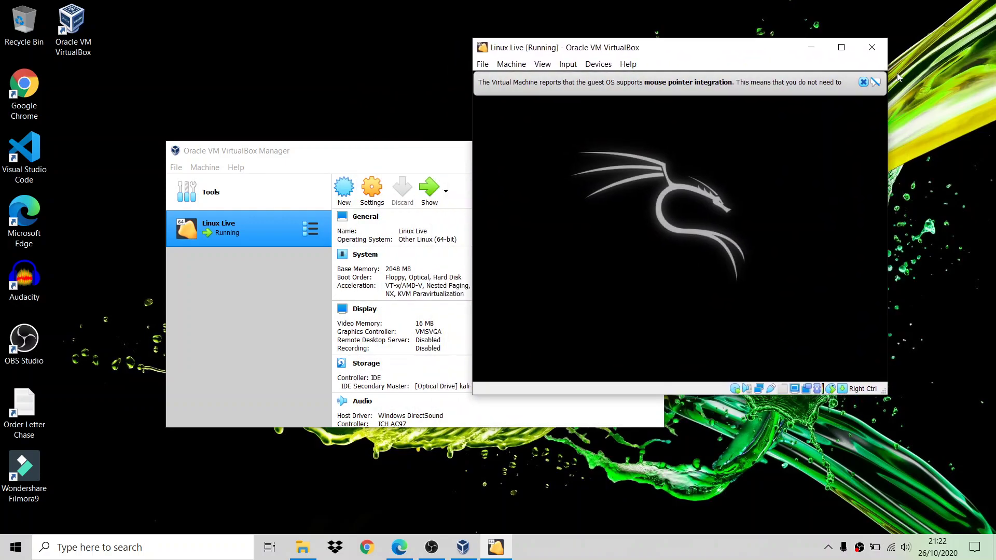
{"action": "left_click", "coordinate": [864, 82]}
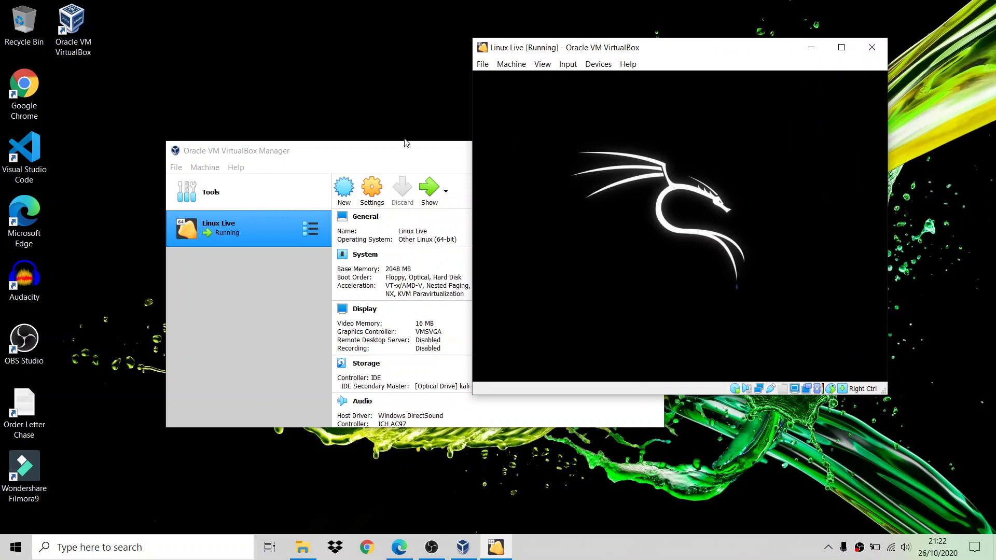
{"action": "left_click_drag", "start_coordinate": [405, 152], "coordinate": [147, 158]}
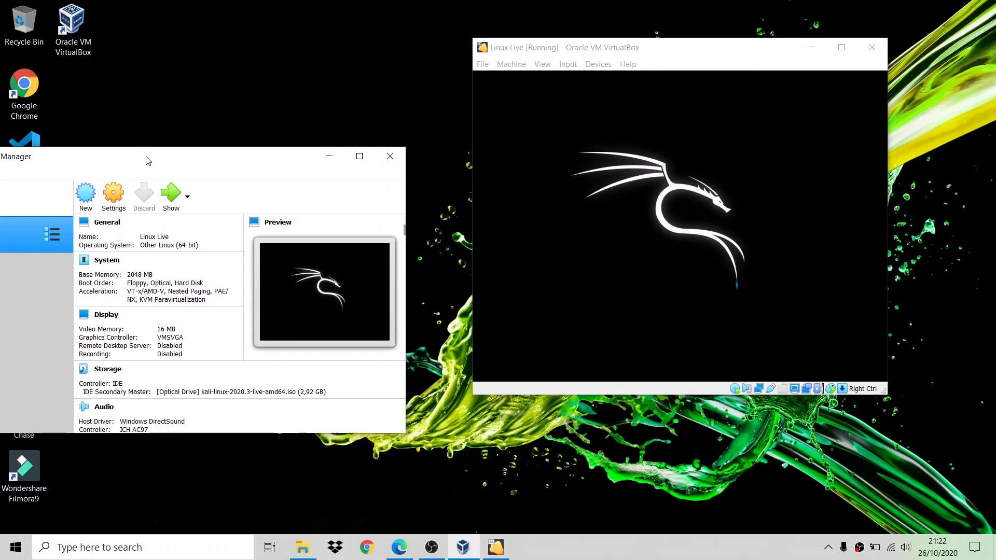
{"action": "left_click", "coordinate": [390, 156]}
{"action": "left_click_drag", "start_coordinate": [686, 50], "coordinate": [434, 60]}
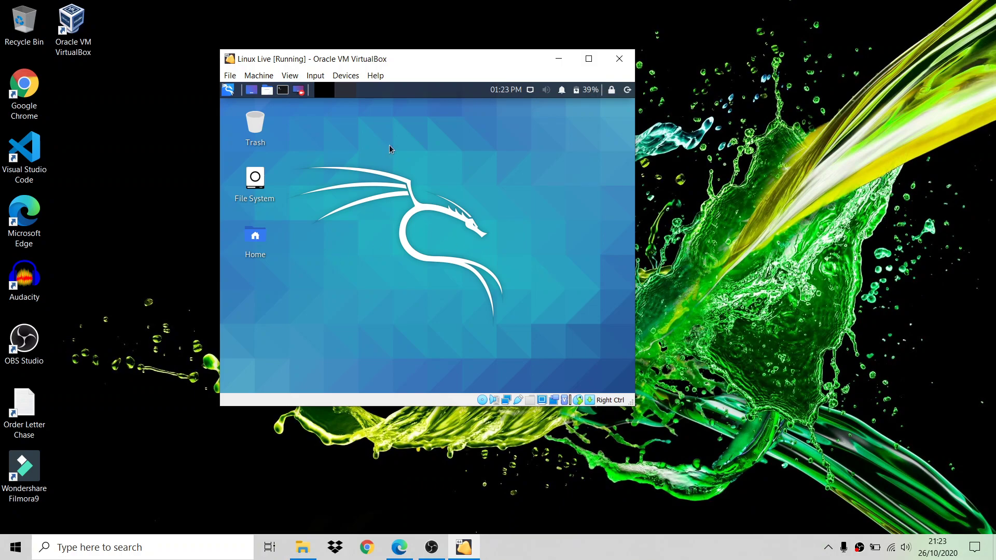
{"action": "left_click_drag", "start_coordinate": [433, 60], "coordinate": [369, 67]}
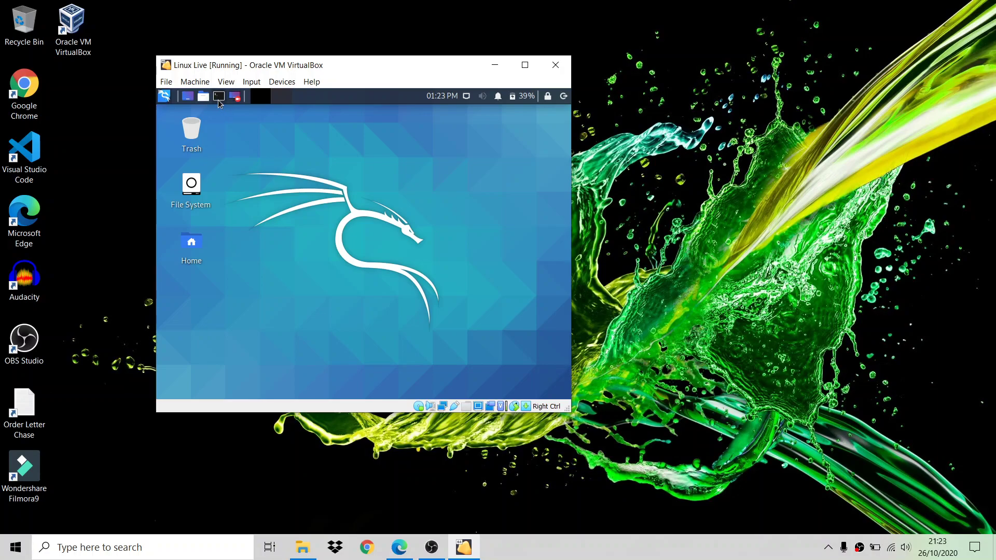
Open a terminal on the Kali desktop, keep only one terminal window and move it away from the desktop's corner
{"action": "key", "text": "super"}
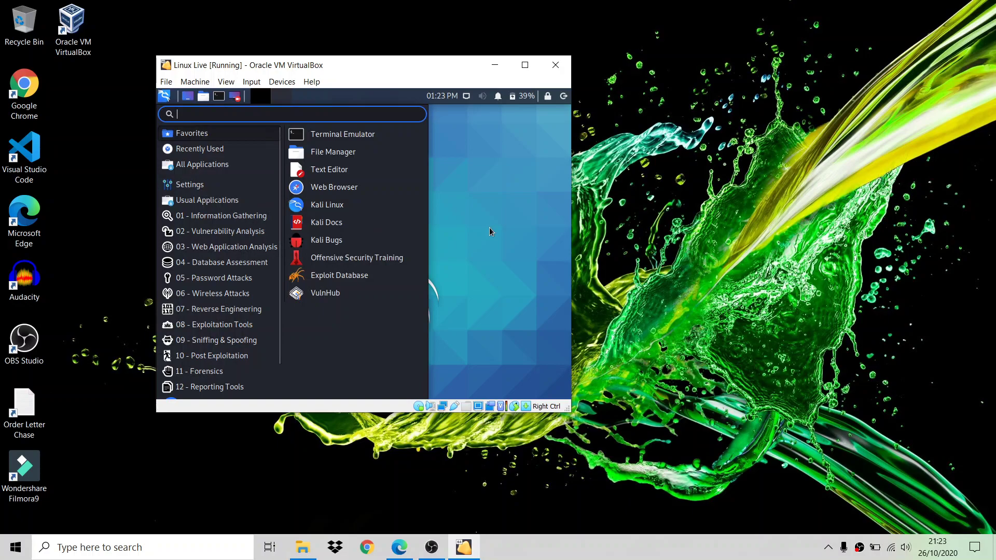
{"action": "left_click", "coordinate": [489, 228]}
{"action": "double_click", "coordinate": [219, 97]}
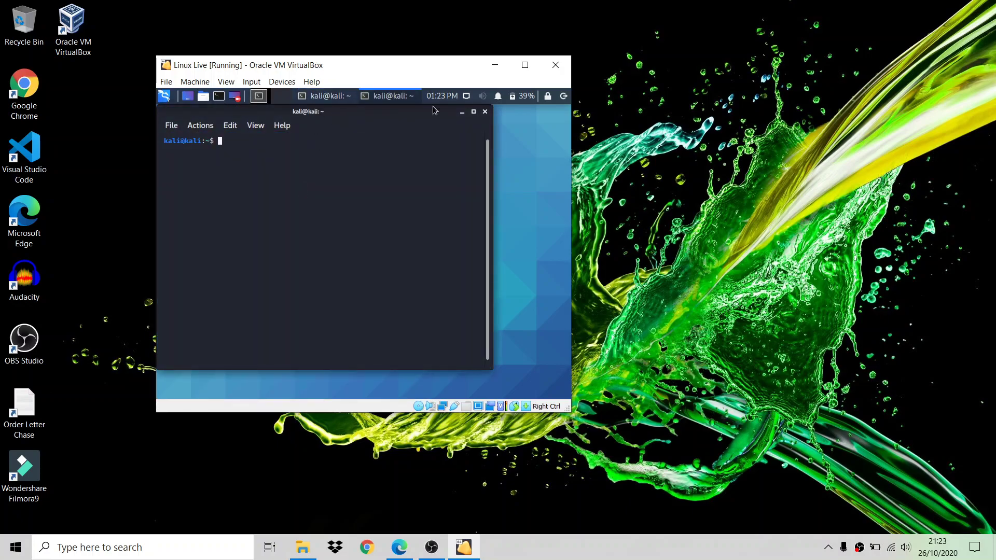
{"action": "left_click", "coordinate": [485, 112]}
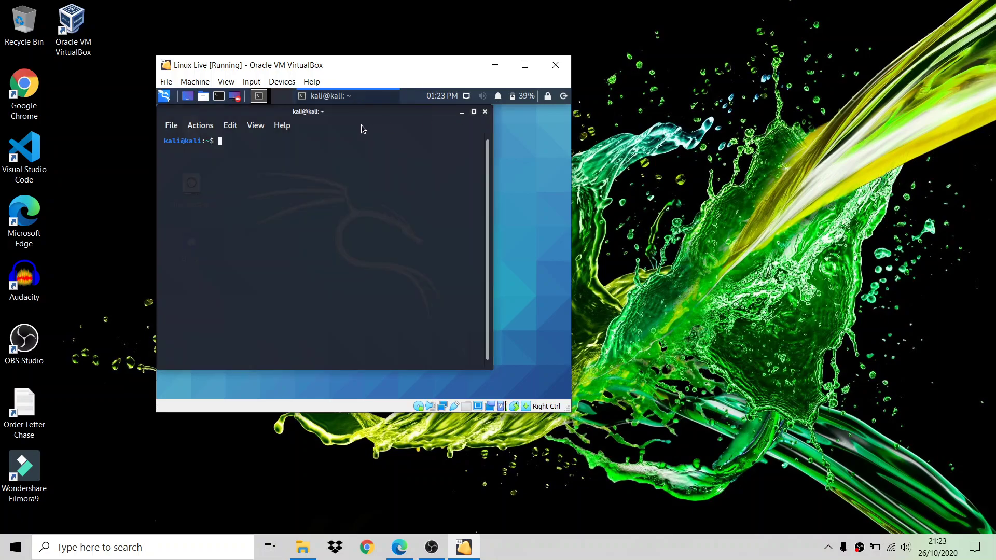
{"action": "left_click_drag", "start_coordinate": [309, 112], "coordinate": [352, 135]}
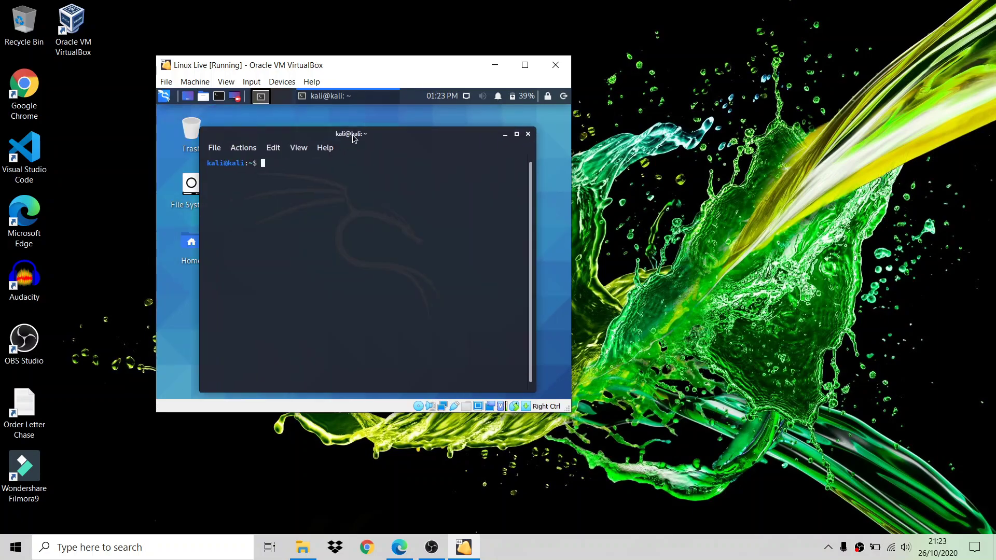
Test the virtual machine's network connection by pinging 8.8.8.8, stop the ping and close the terminal
{"action": "type", "text": "ping"}
{"action": "type", "text": "8.8.8.8"}
{"action": "key", "text": "Return"}
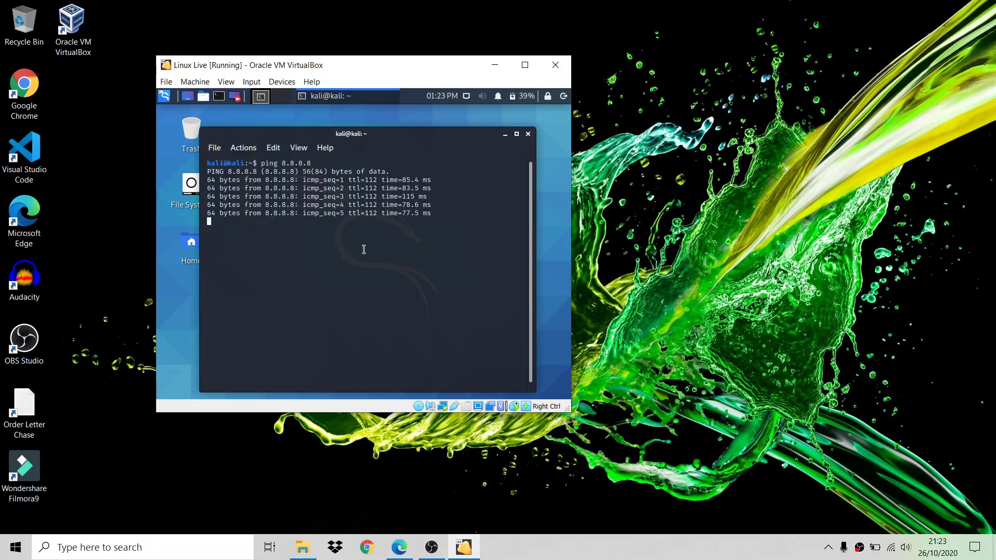
{"action": "key", "text": "ctrl+c"}
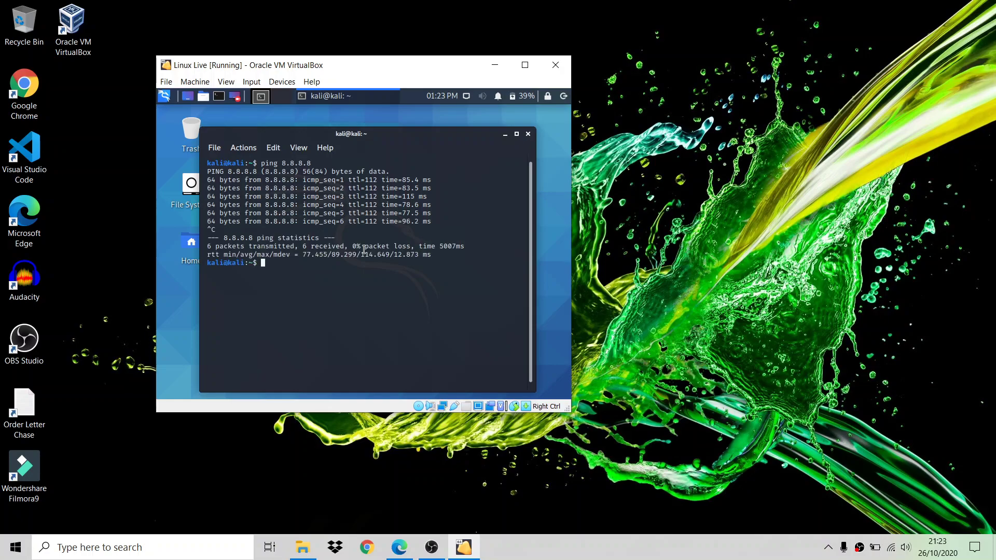
{"action": "left_click", "coordinate": [528, 135]}
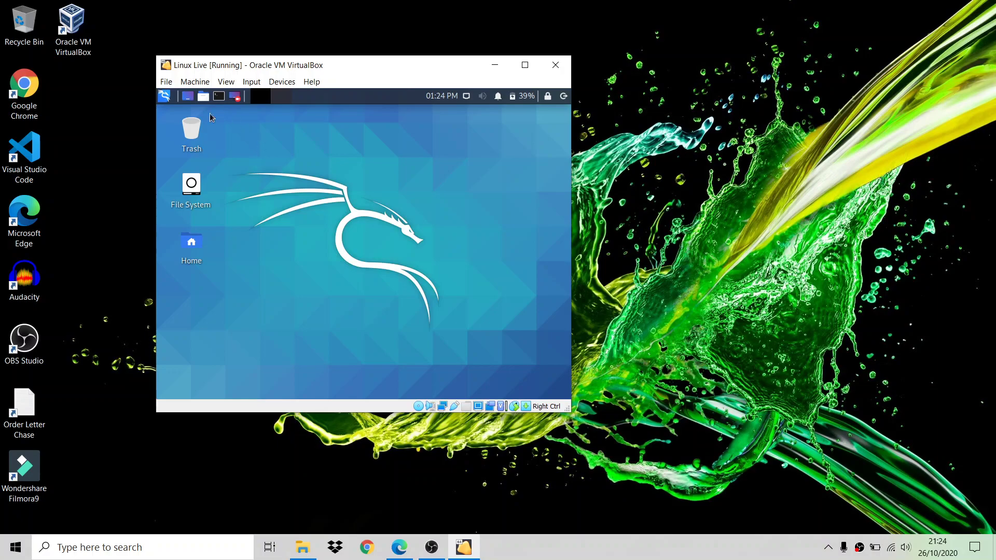
Launch the web browser inside the Kali virtual machine and load youtube.com to test internet access
{"action": "left_click", "coordinate": [165, 97]}
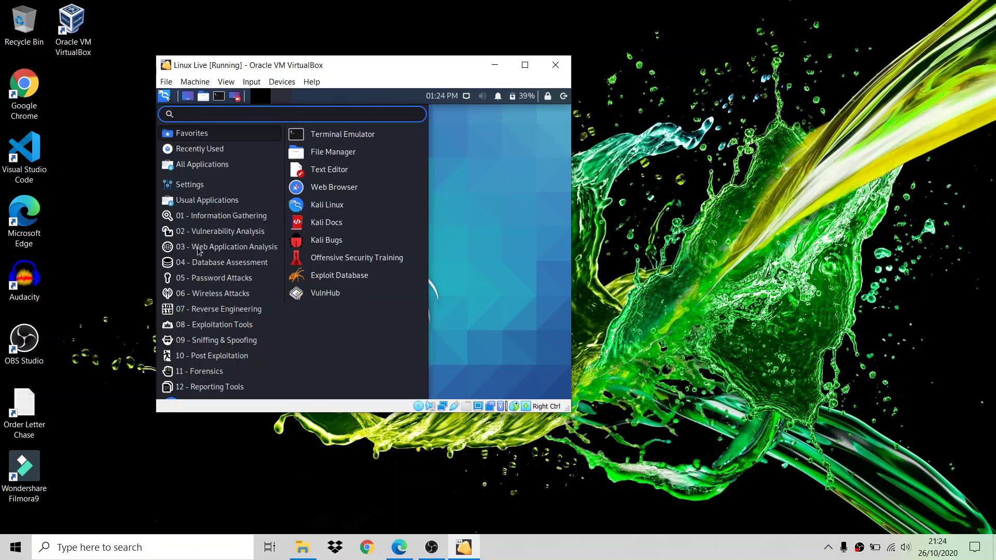
{"action": "left_click", "coordinate": [339, 192]}
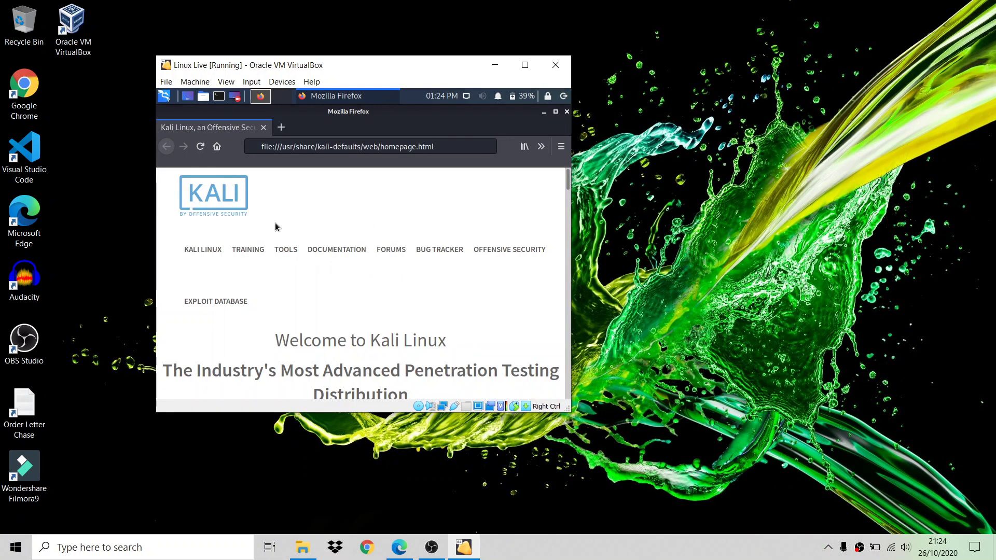
{"action": "left_click", "coordinate": [429, 146]}
{"action": "type", "text": "youtube.com"}
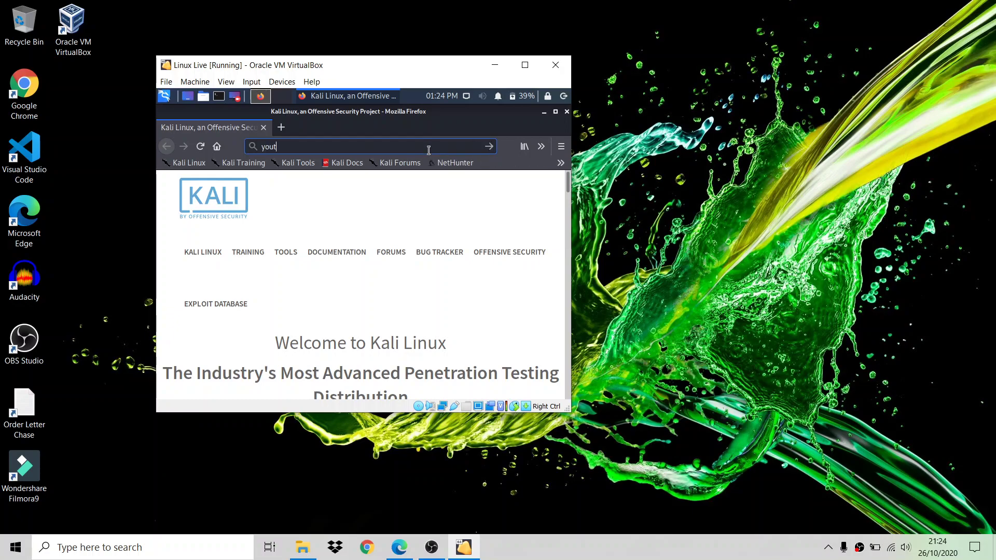
{"action": "key", "text": "Return"}
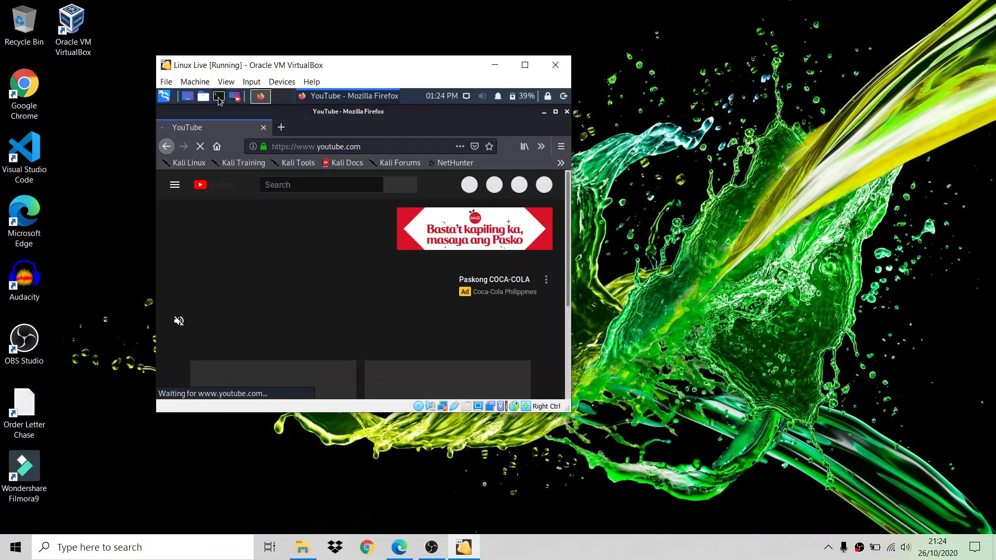
Check the kernel and system version with uname -a in a new Kali terminal, then close that terminal
{"action": "left_click", "coordinate": [219, 97]}
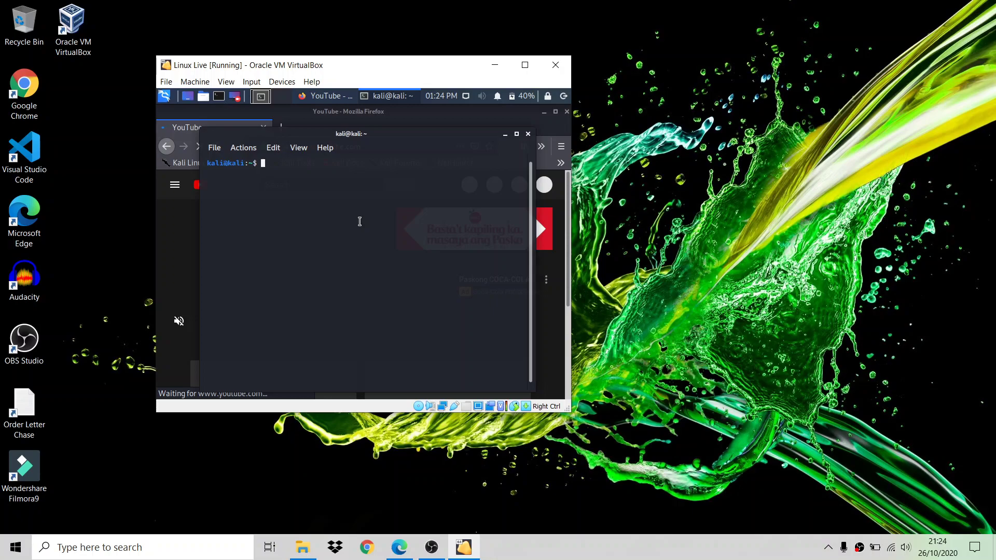
{"action": "type", "text": "uname -a"}
{"action": "key", "text": "Return"}
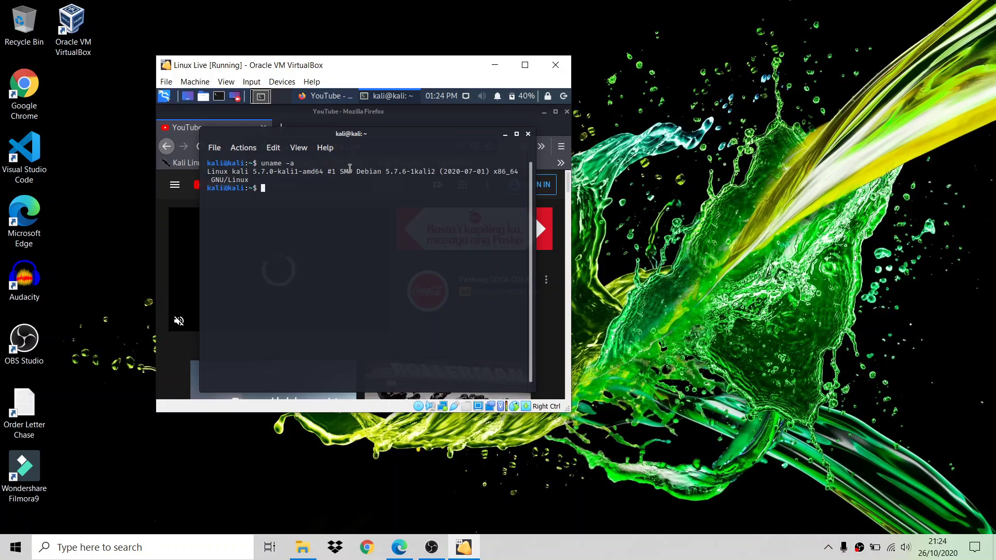
{"action": "left_click_drag", "start_coordinate": [352, 168], "coordinate": [409, 171]}
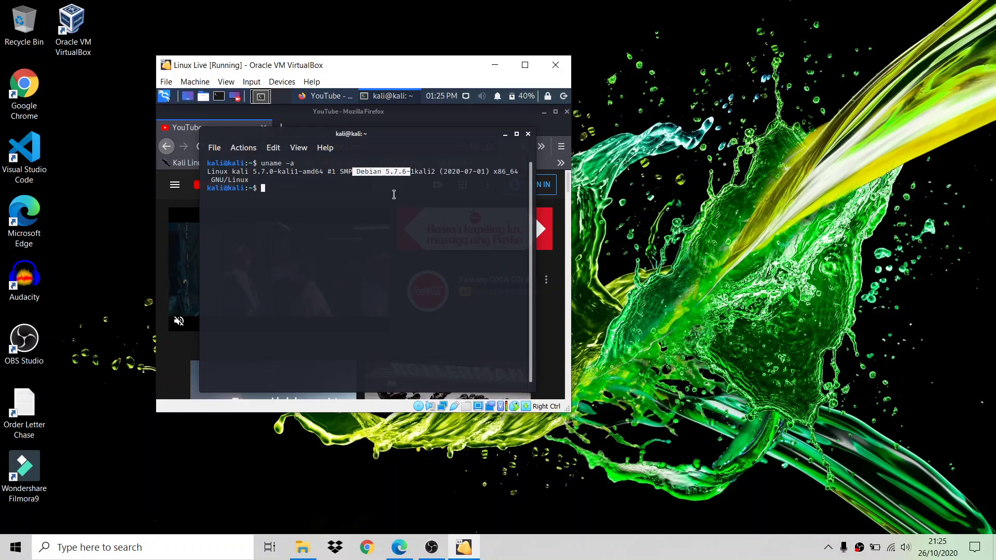
{"action": "left_click", "coordinate": [312, 187]}
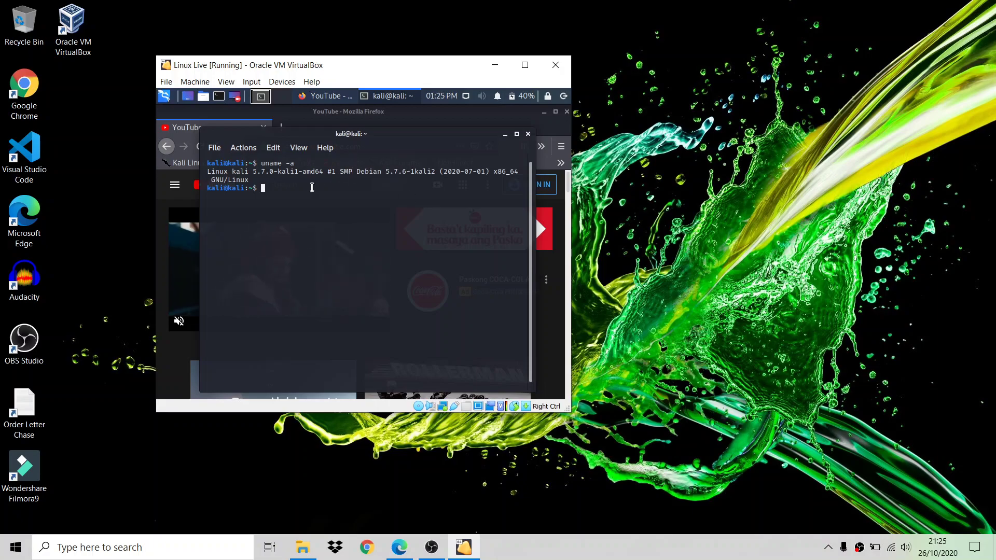
{"action": "left_click", "coordinate": [528, 134]}
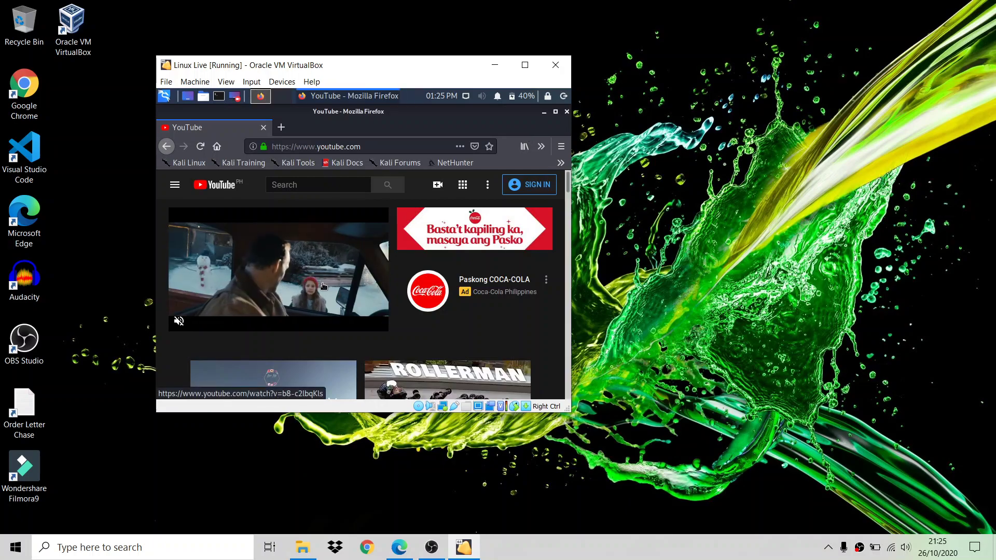